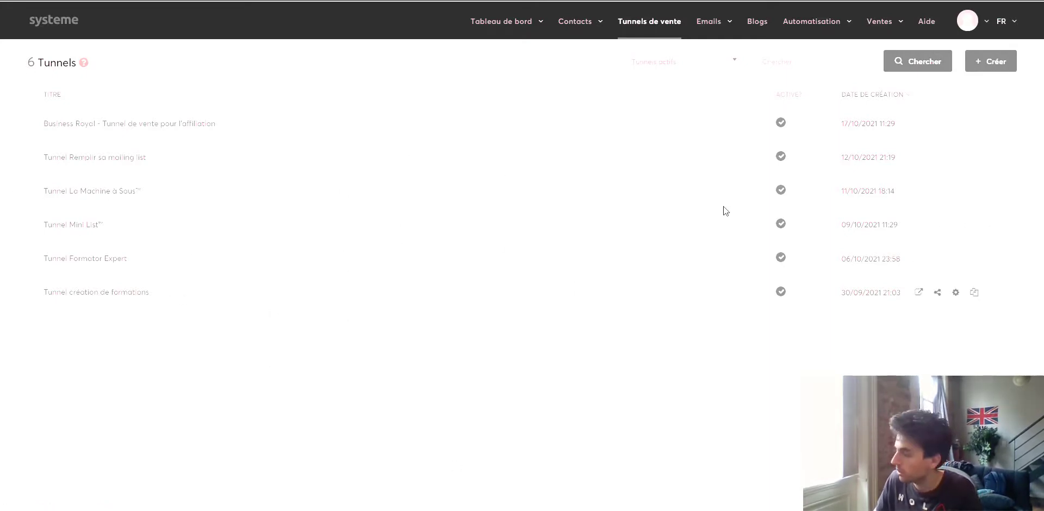
- Create a new sales funnel named "Test" with the "Construisez votre audience" type
click(982, 63)
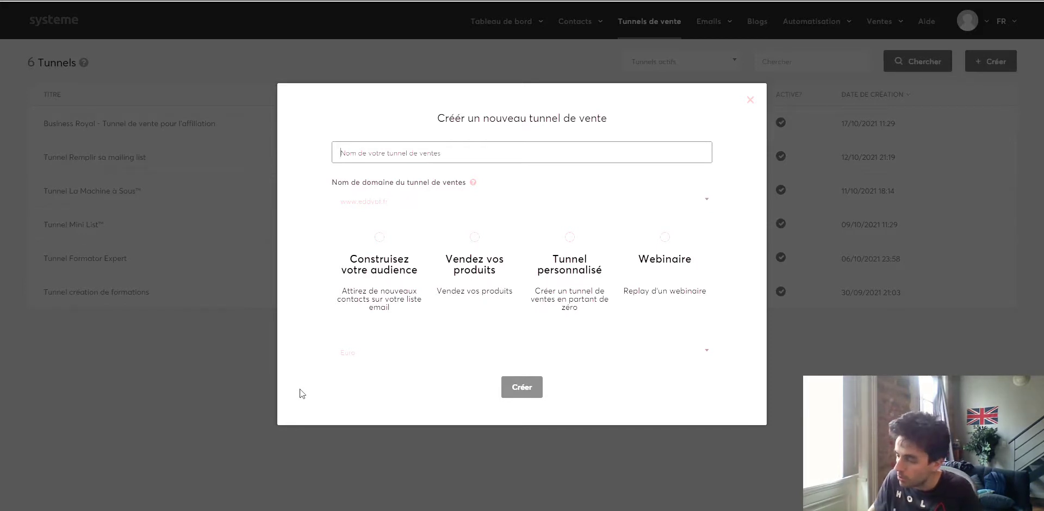
click(389, 253)
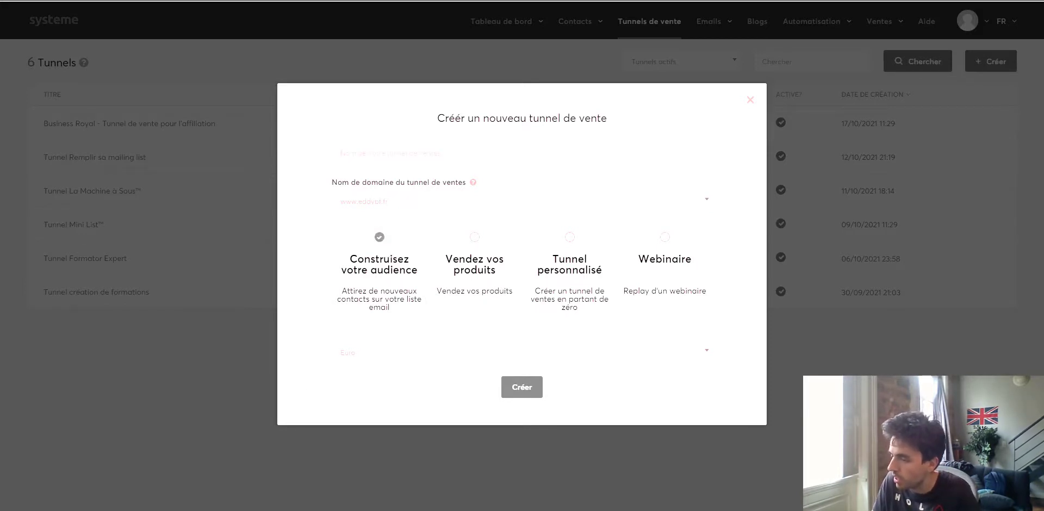
click(471, 155)
text(Test)
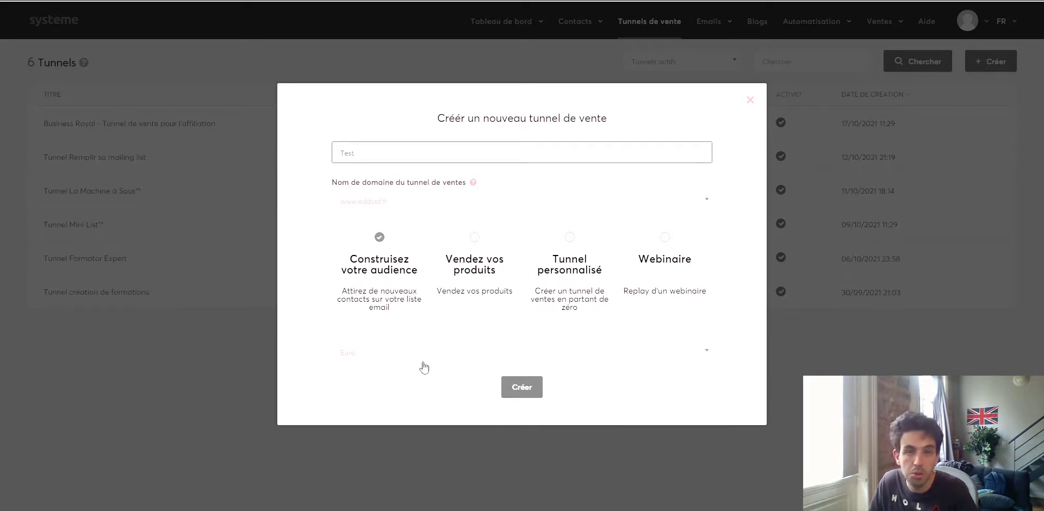
click(517, 396)
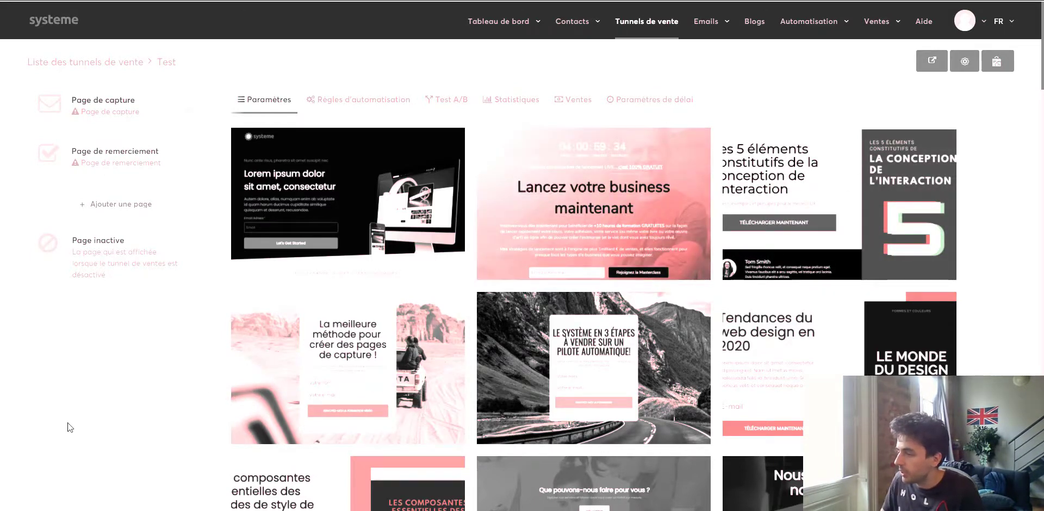
- Browse the capture page templates and select "La meilleure méthode pour créer des pages de capture !"
scroll(454, 257, down, 5)
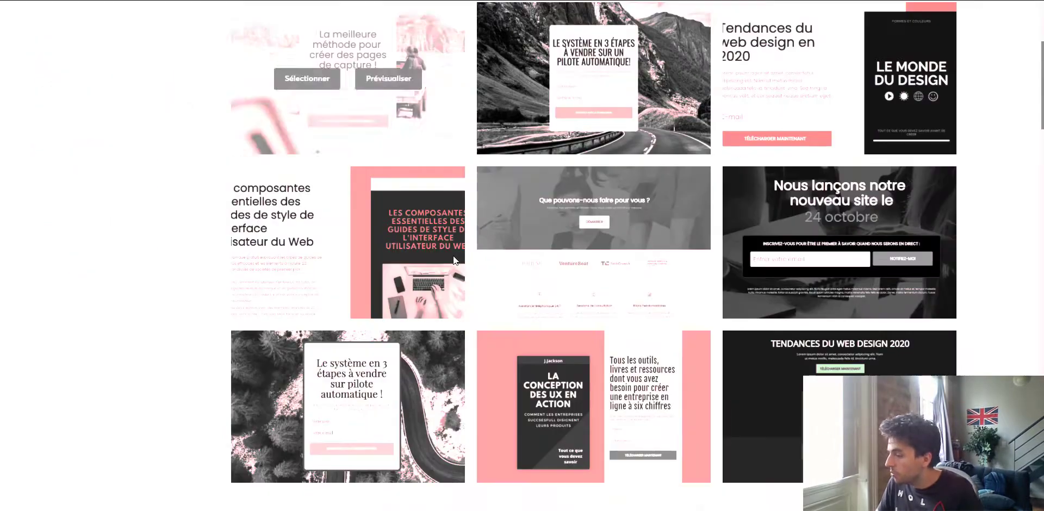
scroll(452, 255, down, 10)
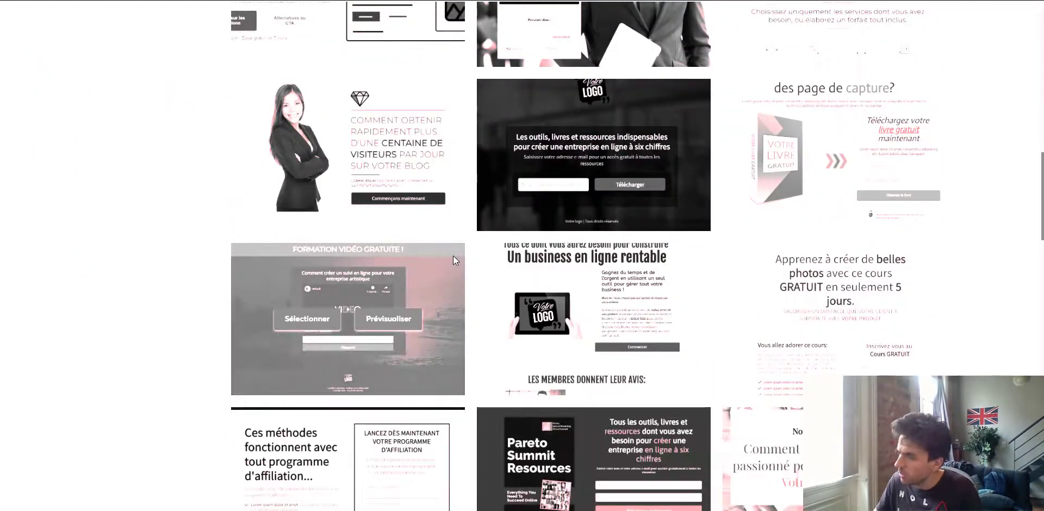
scroll(452, 256, down, 12)
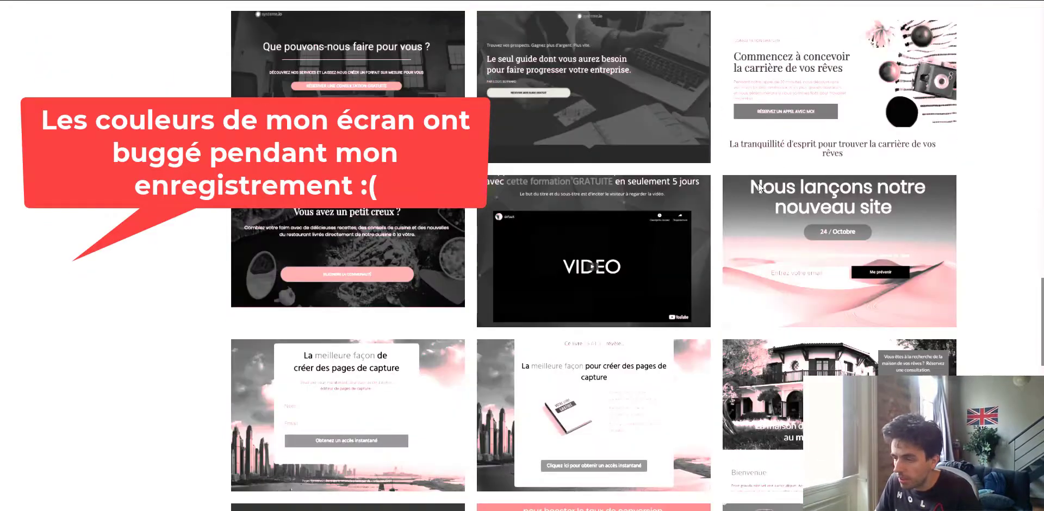
scroll(759, 187, up, 20)
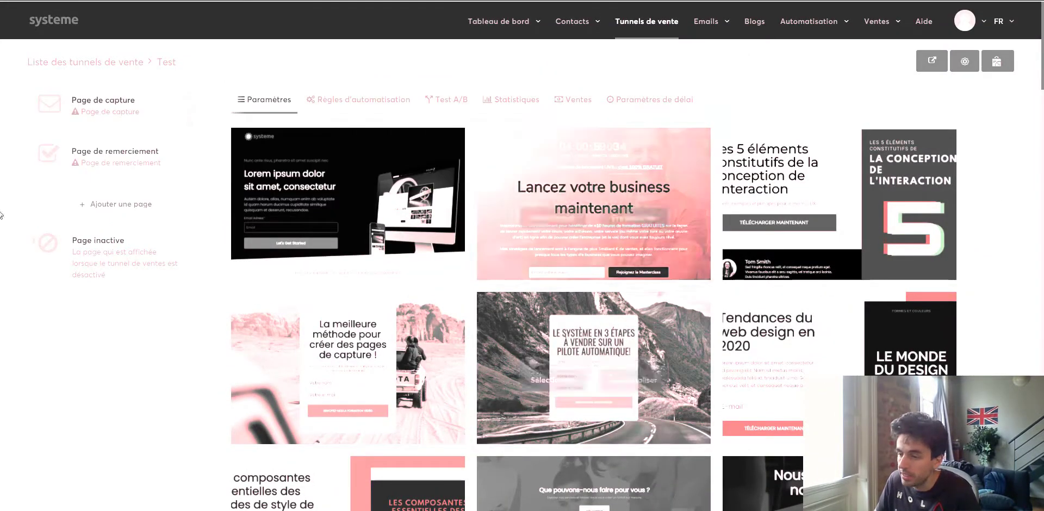
scroll(530, 342, down, 8)
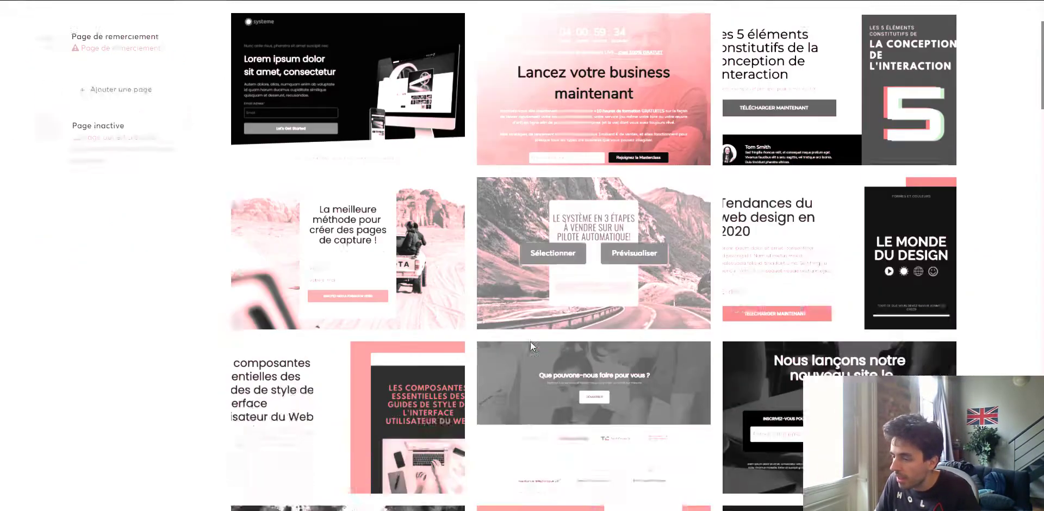
scroll(527, 344, up, 6)
scroll(527, 344, down, 1)
mouse_move(329, 240)
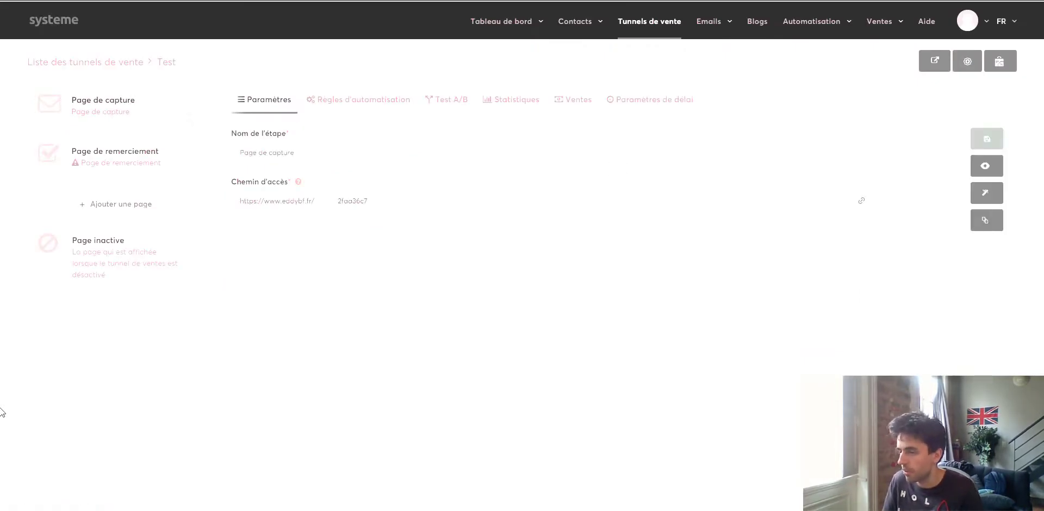
- Name the capture step "Ma page de capture", set its URL path to "page-de-capture" and save the settings
triple_click(318, 146)
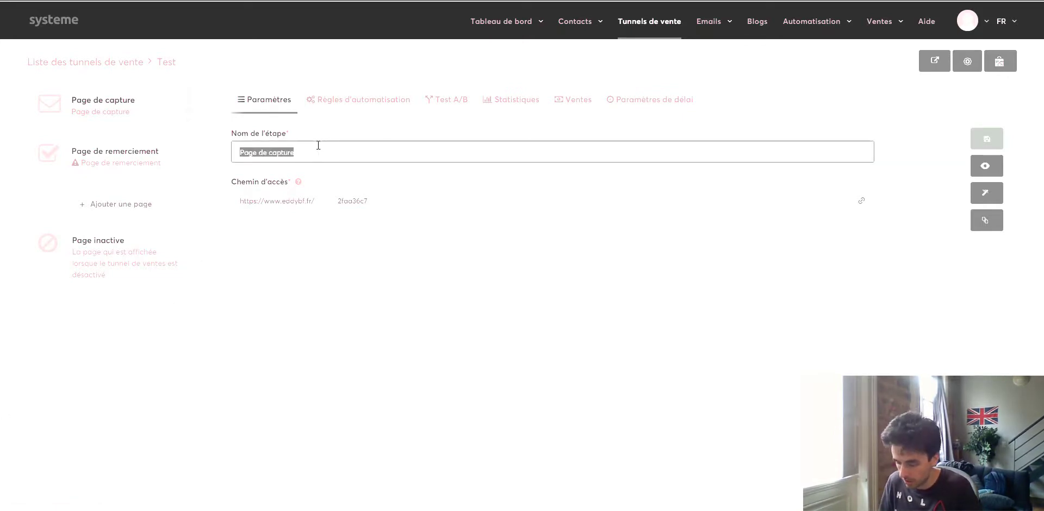
text(Ma p)
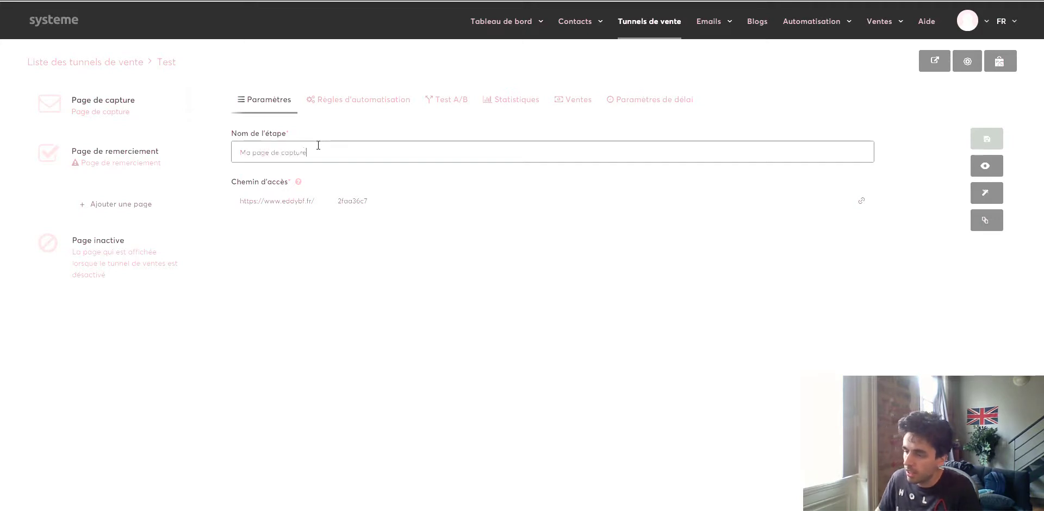
key(Tab)
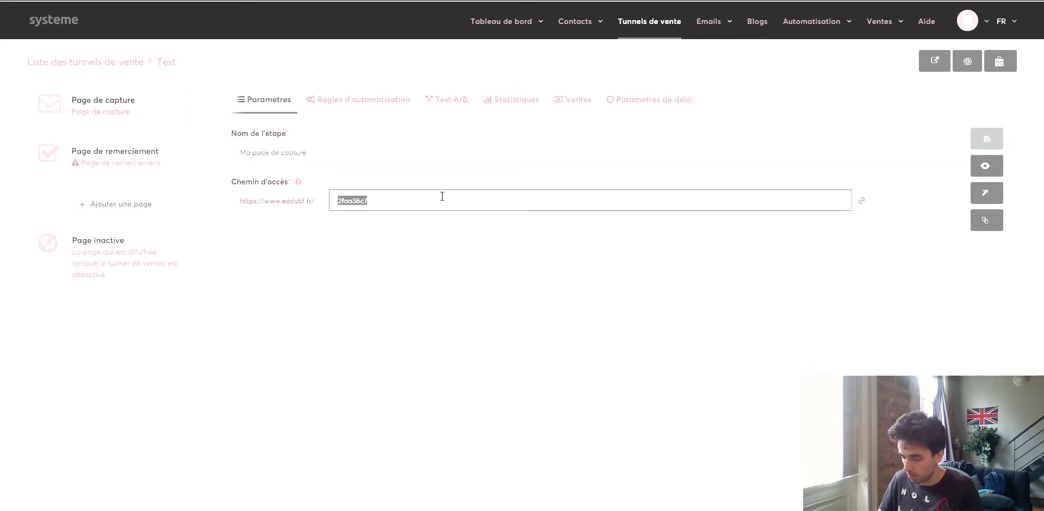
text(page-de-capture)
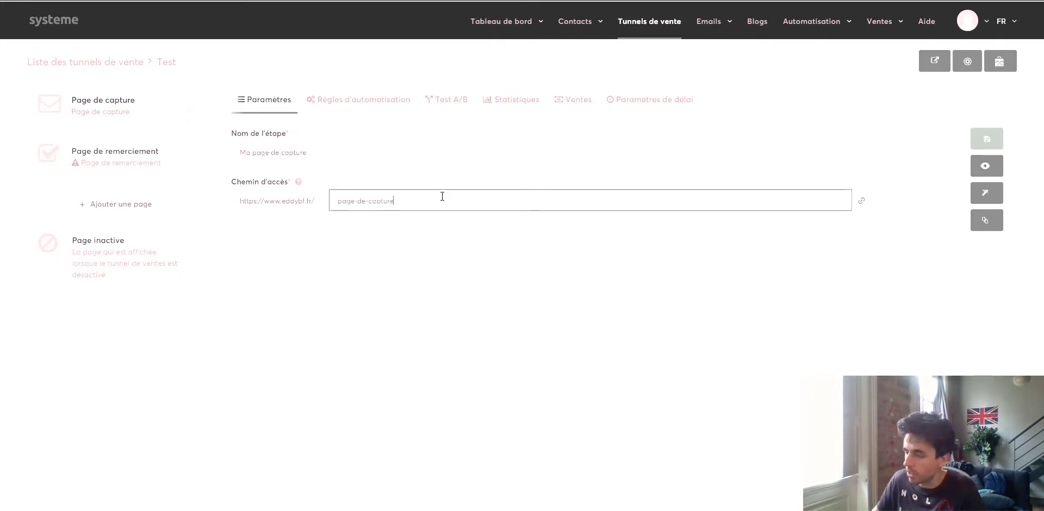
click(381, 286)
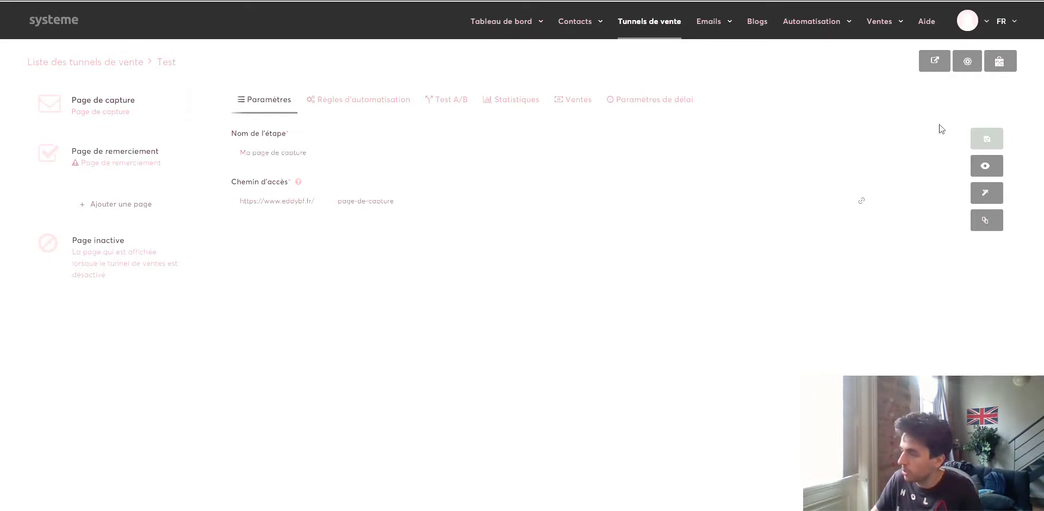
click(986, 138)
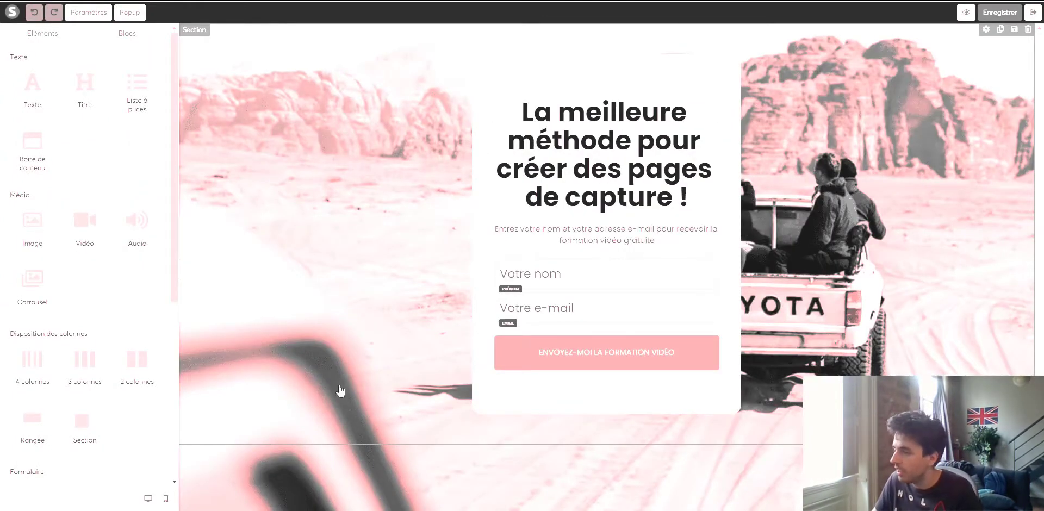
- Replace the capture page's headline with "J'écris mon texte"
double_click(592, 148)
drag(681, 169, 633, 162)
drag(688, 197, 508, 119)
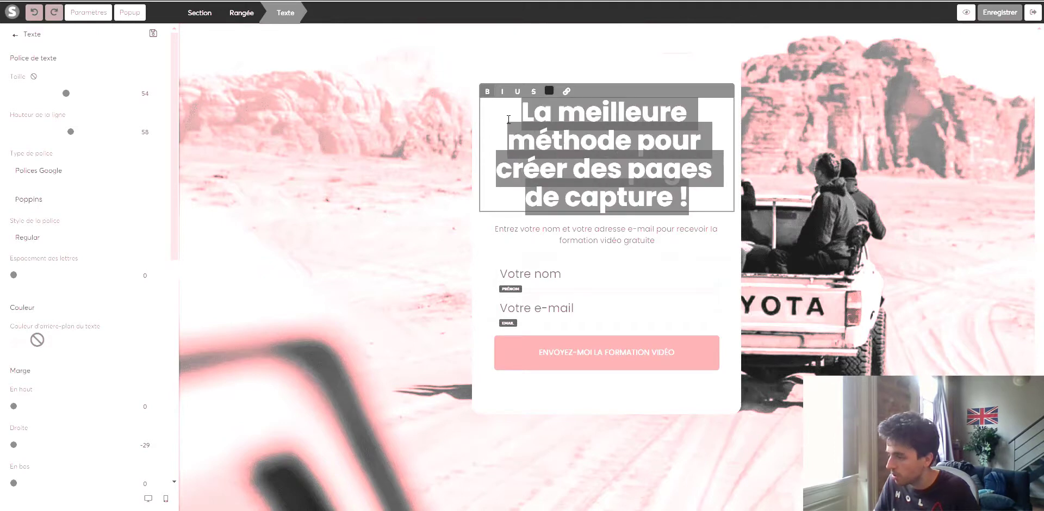
text(J')
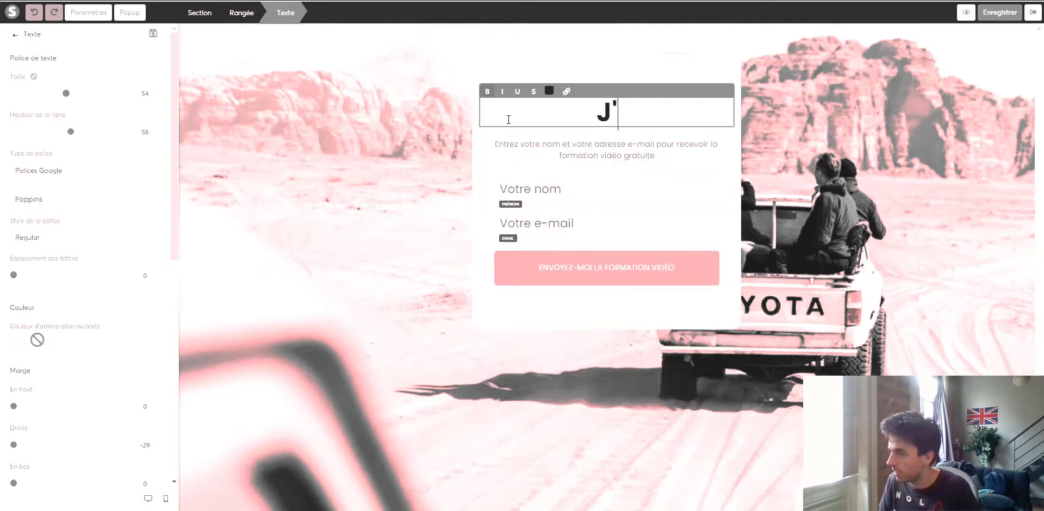
text(écris mon t)
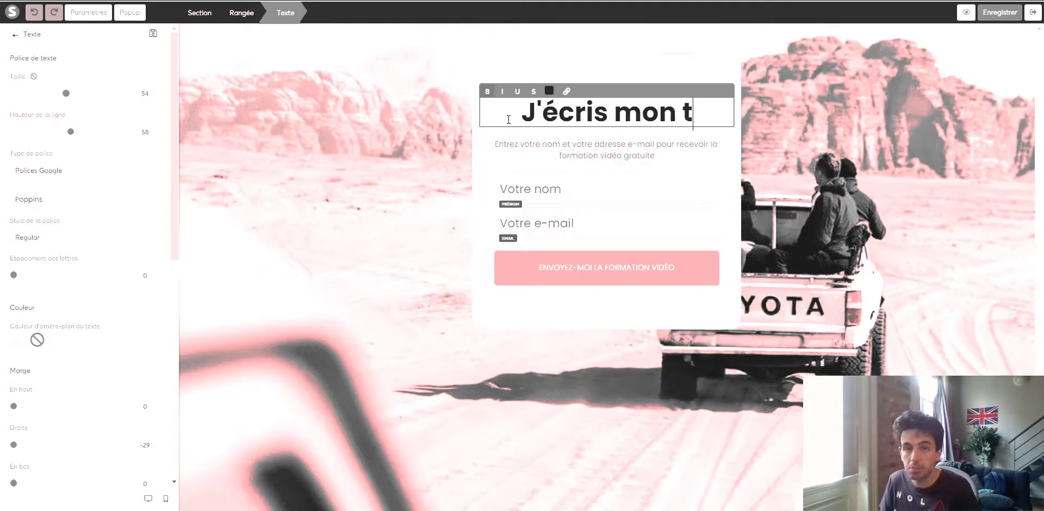
text(exte)
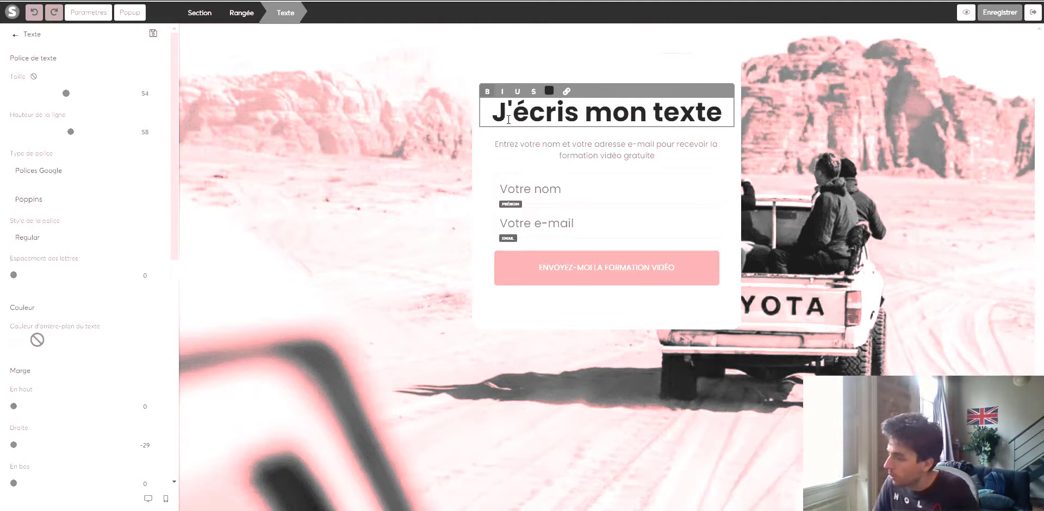
click(538, 314)
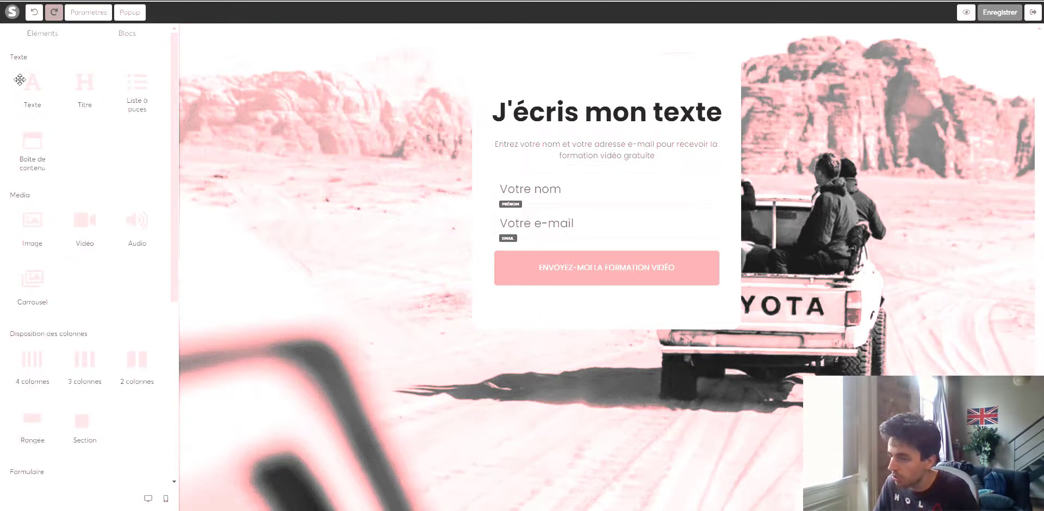
- Add a text element above the headline and replace its placeholder with "Mon texte à moi"
drag(20, 80, 597, 97)
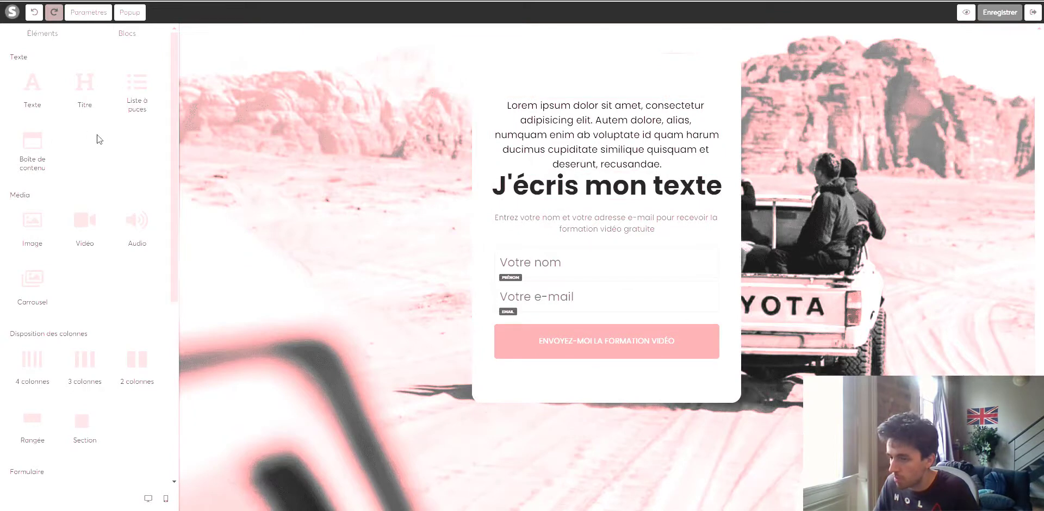
click(662, 163)
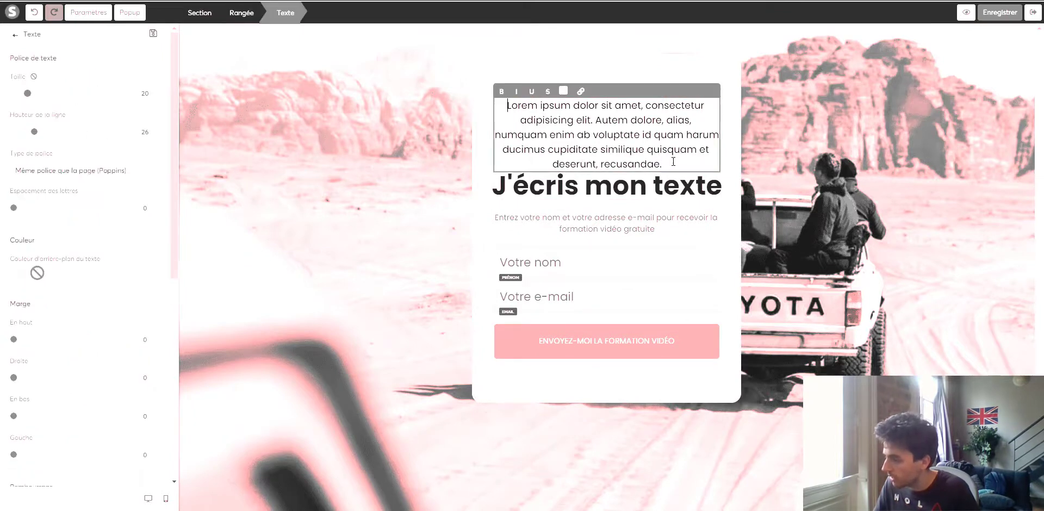
drag(661, 163, 497, 108)
text(Mo)
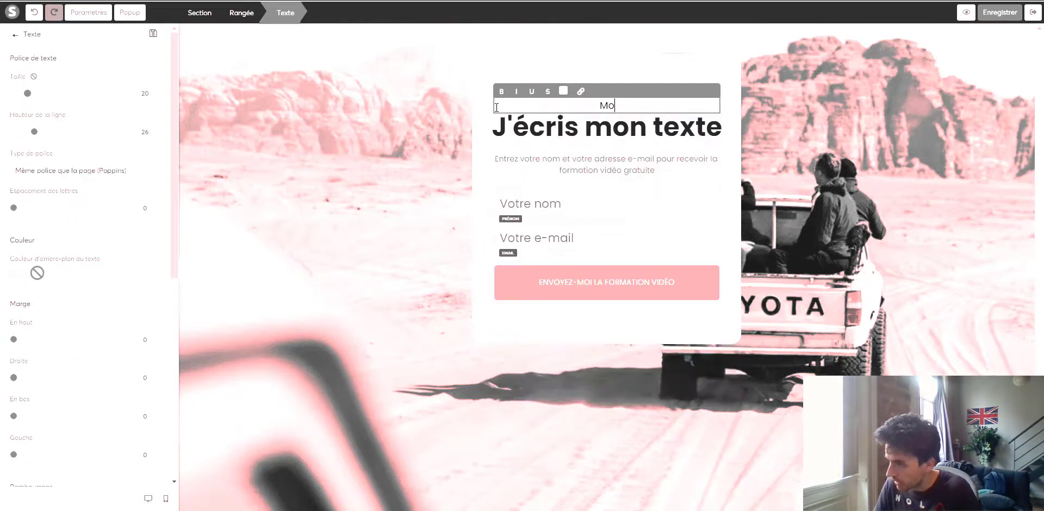
text(n texte à moi)
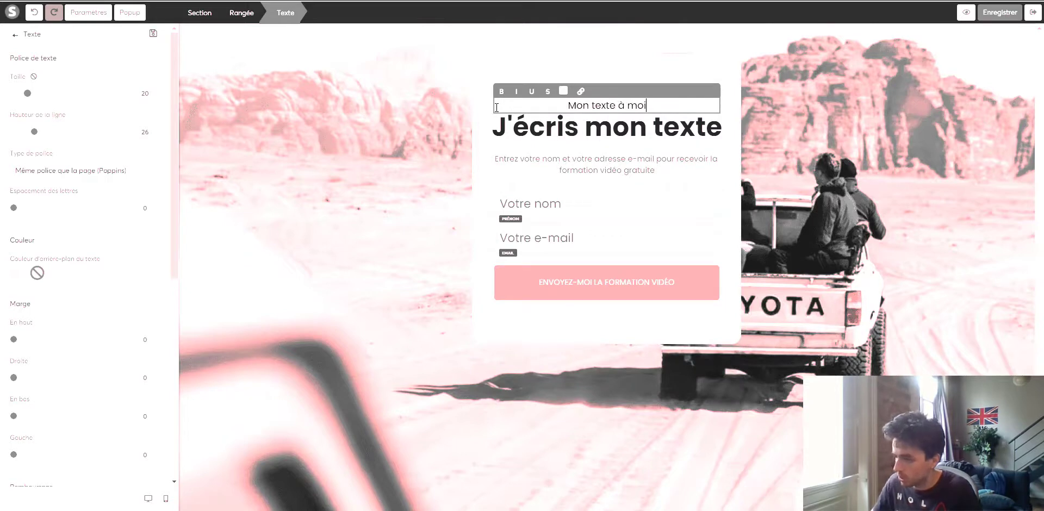
click(346, 107)
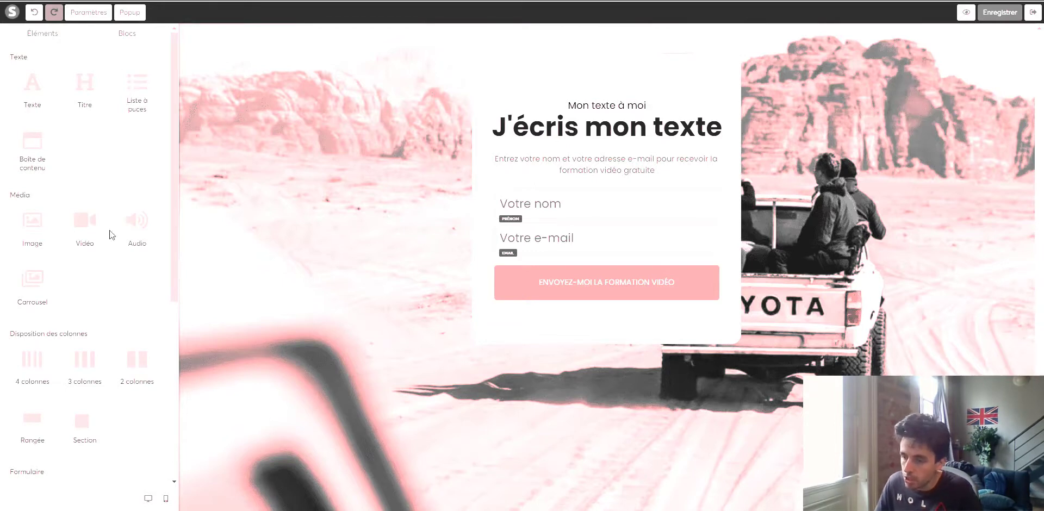
- Add a two-column layout below the form box on the capture page
scroll(146, 246, down, 3)
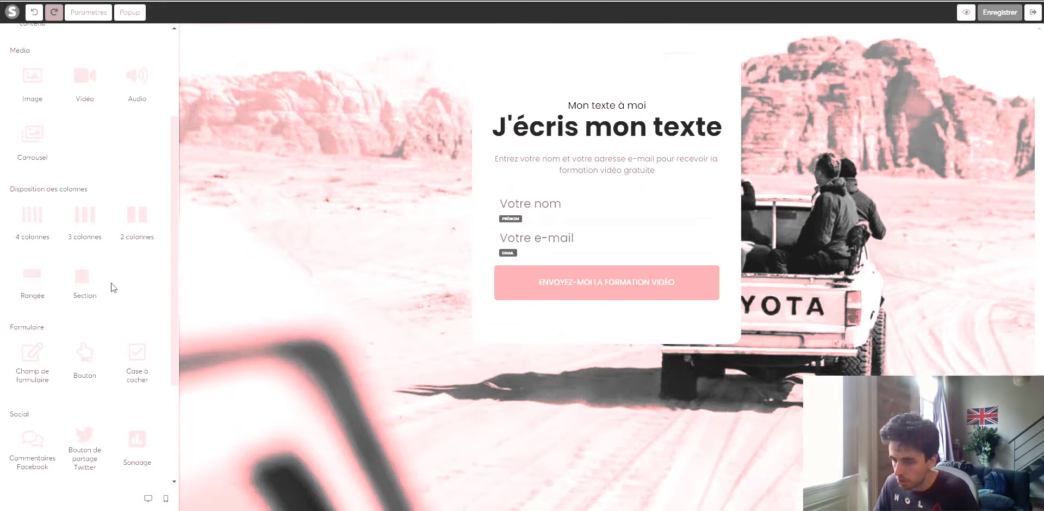
scroll(76, 270, down, 1)
scroll(76, 270, down, 3)
drag(137, 70, 641, 346)
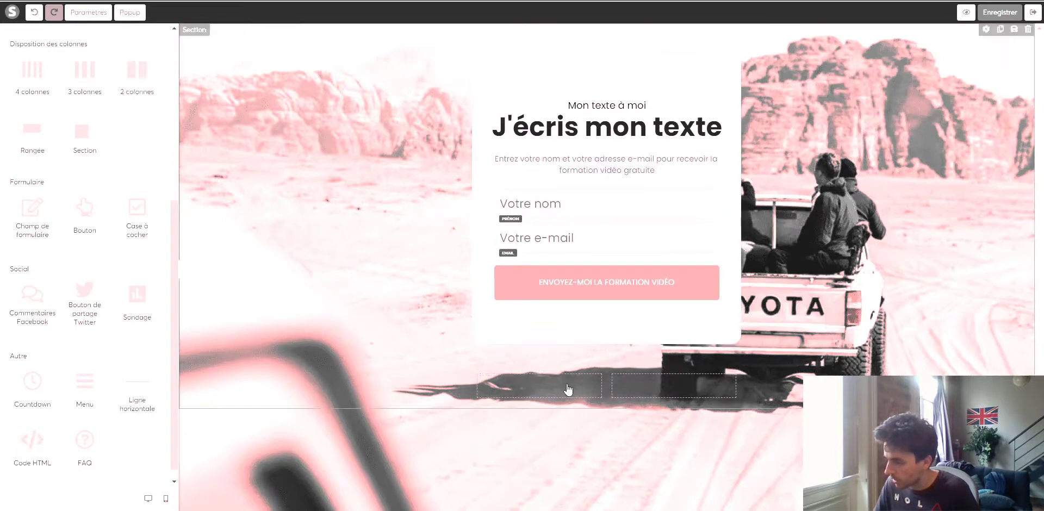
- Add an image element to the first column below the form and insert cover1000emails.png from the uploaded images
scroll(46, 213, up, 5)
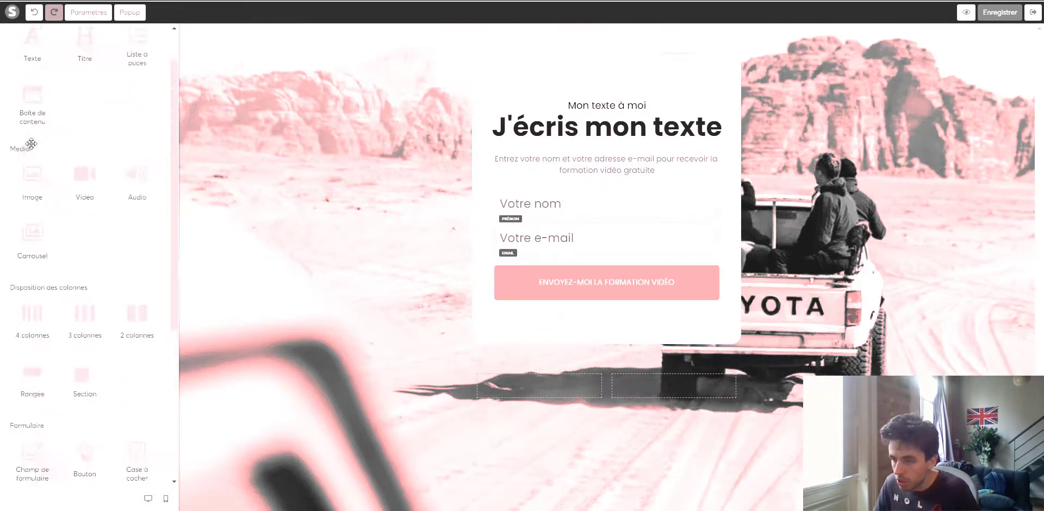
drag(46, 213, 558, 390)
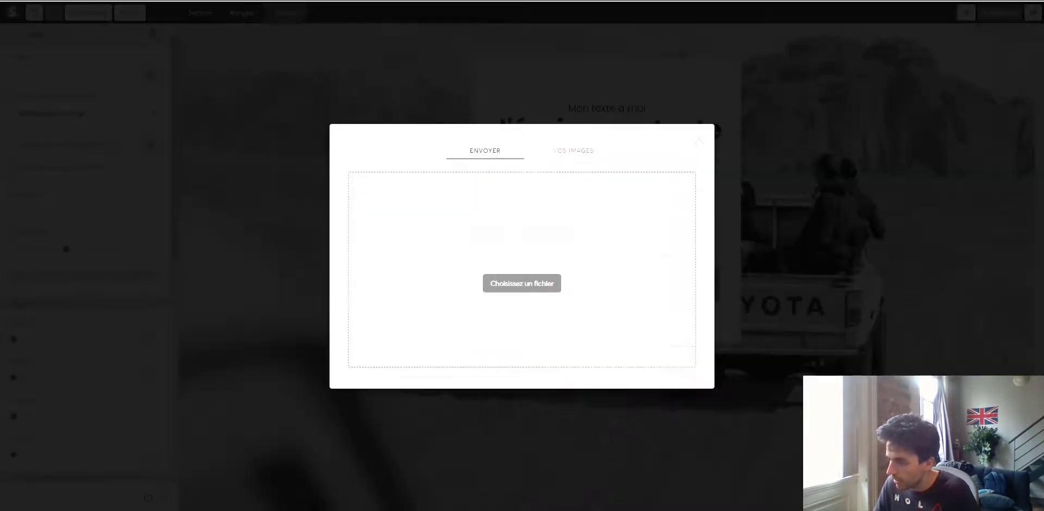
click(563, 159)
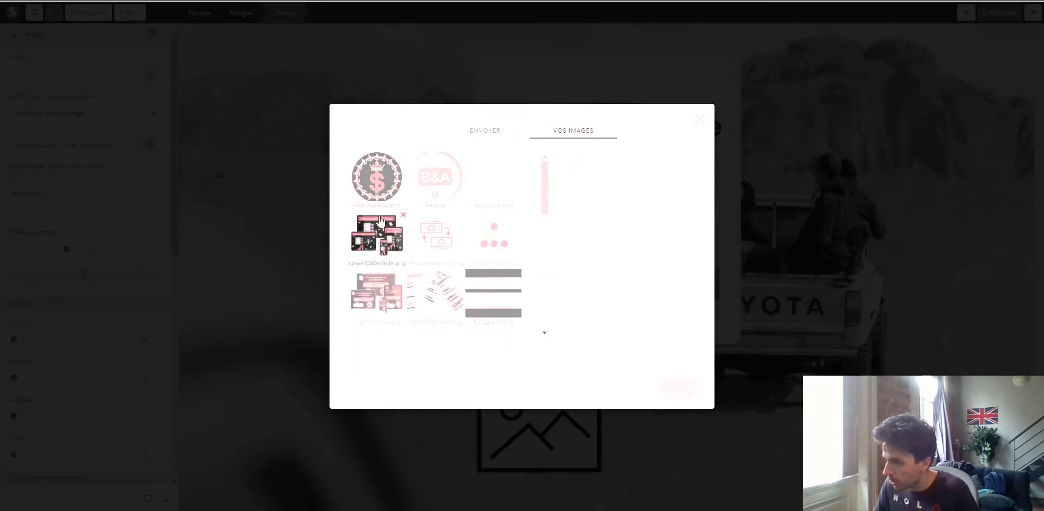
scroll(380, 223, down, 3)
scroll(384, 211, up, 3)
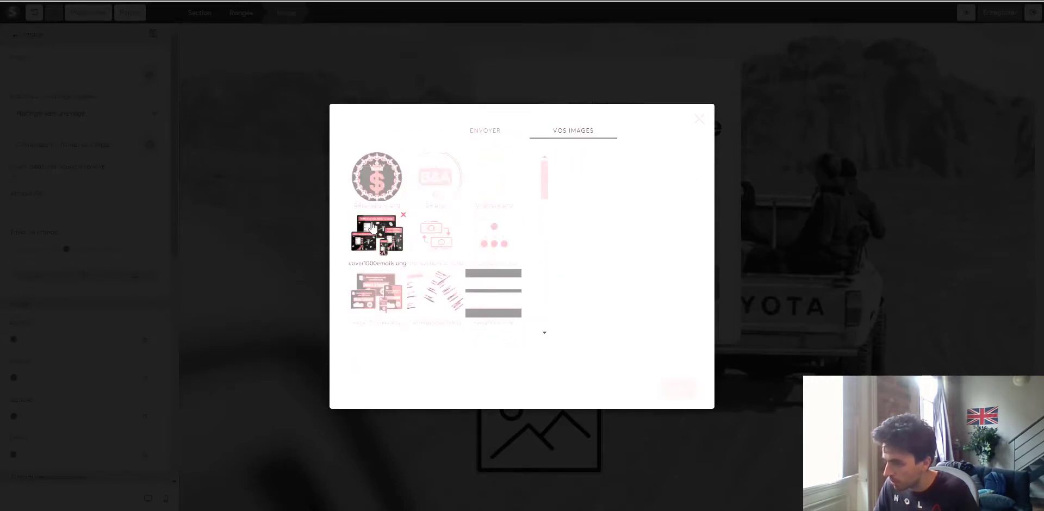
click(371, 228)
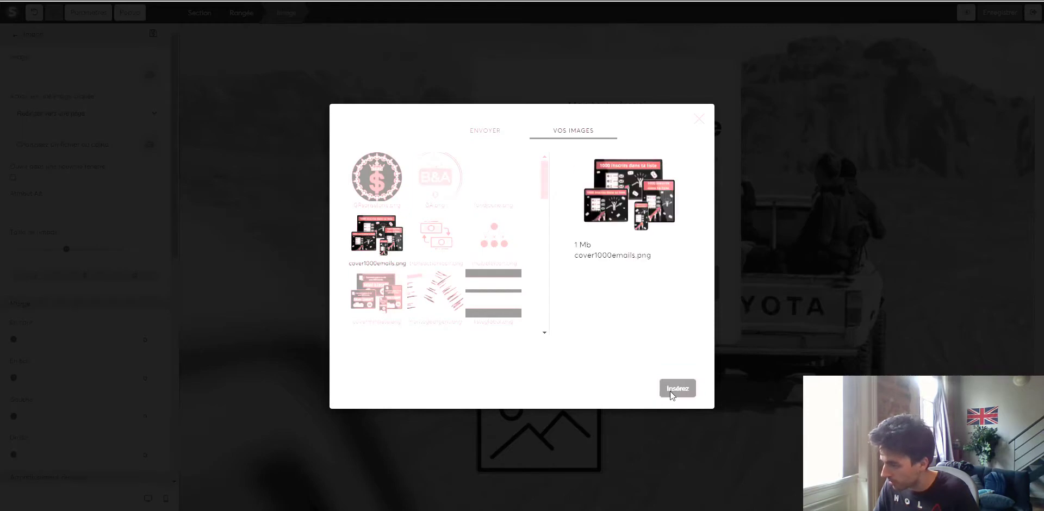
click(677, 388)
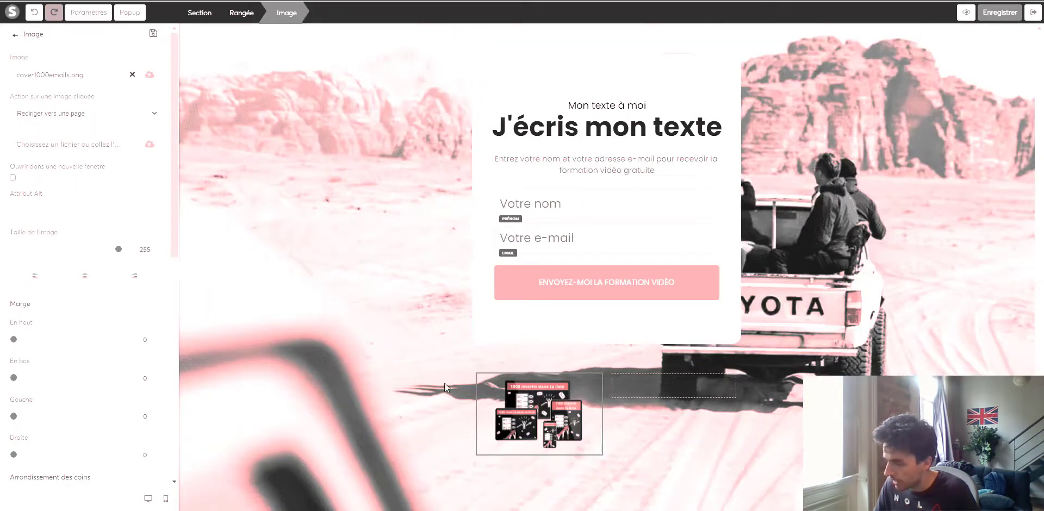
click(14, 34)
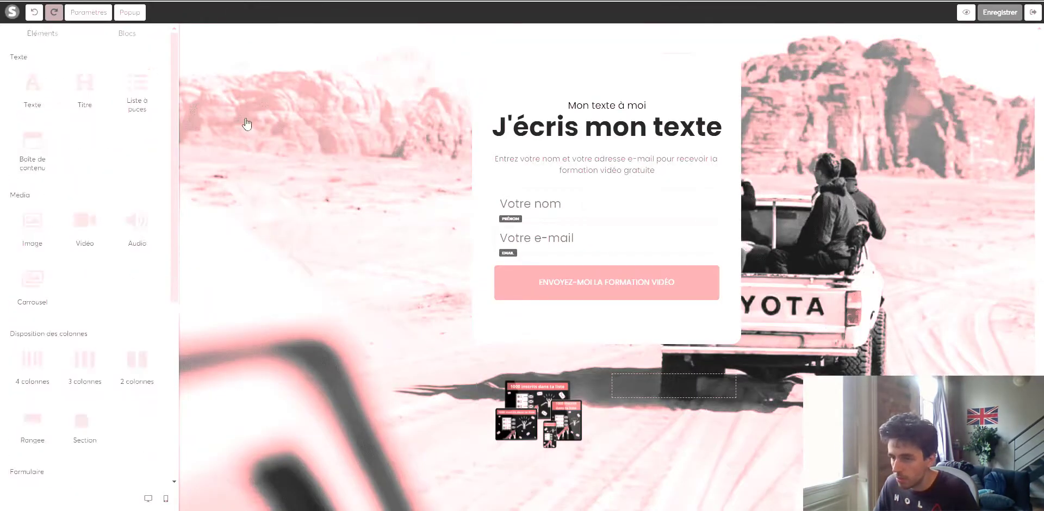
- Add a text element to the second column below the form and replace its placeholder with "Description ici"
drag(527, 336, 659, 394)
triple_click(660, 397)
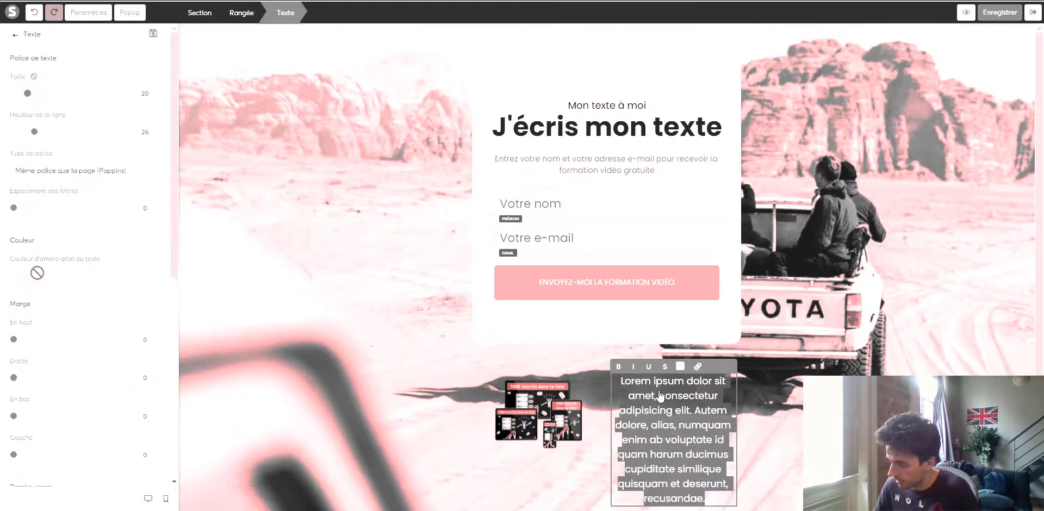
text(Lascription ici)
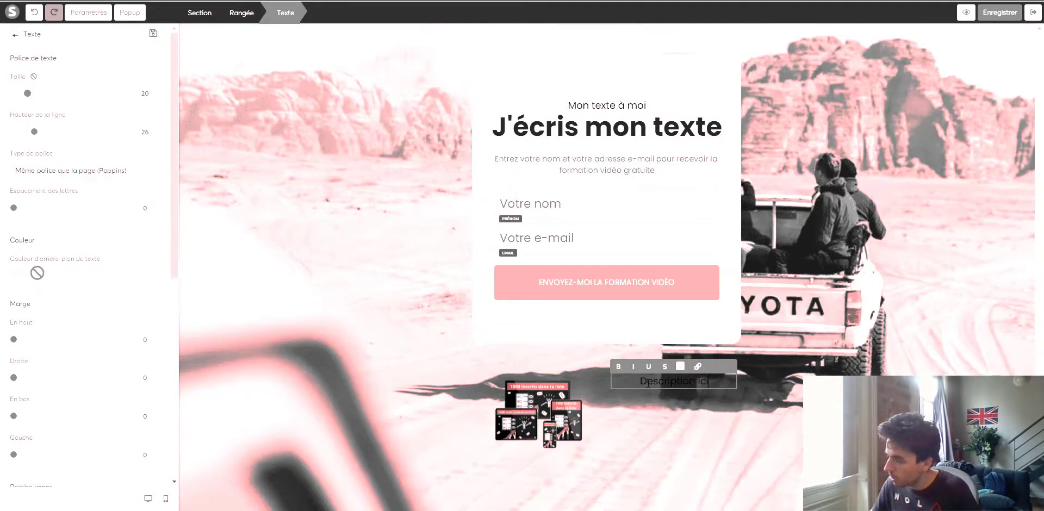
- Change the color of the "Description ici" text to white (FFFFFF)
triple_click(675, 383)
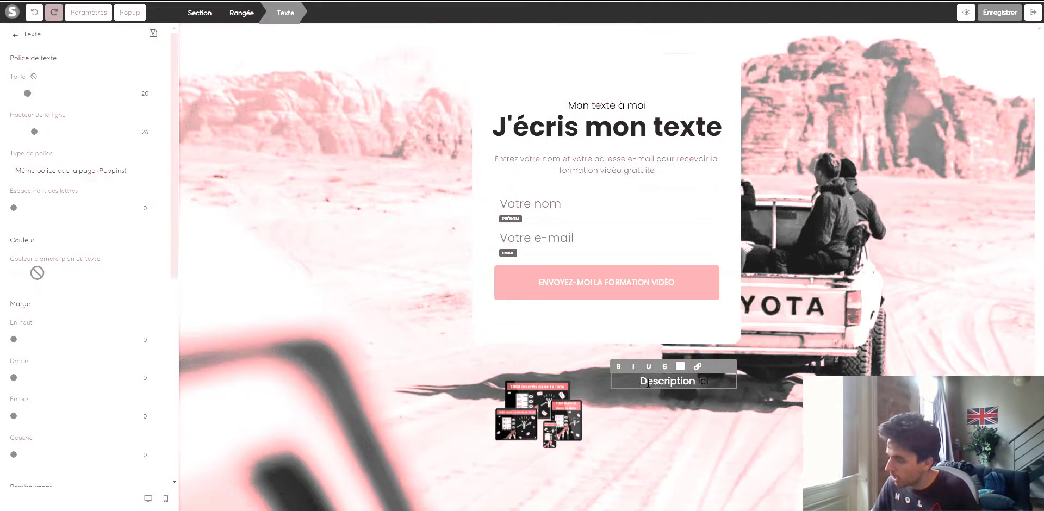
click(680, 368)
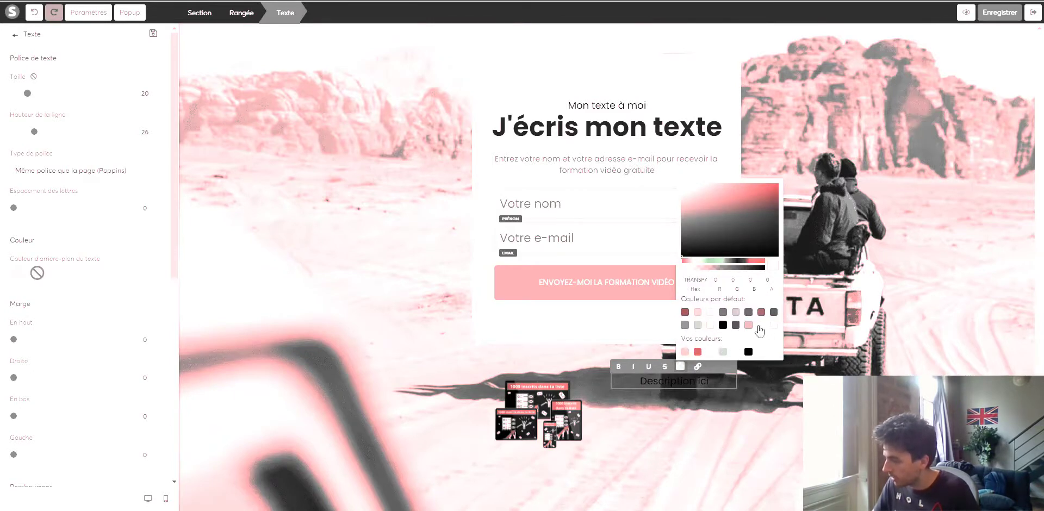
click(761, 326)
click(626, 427)
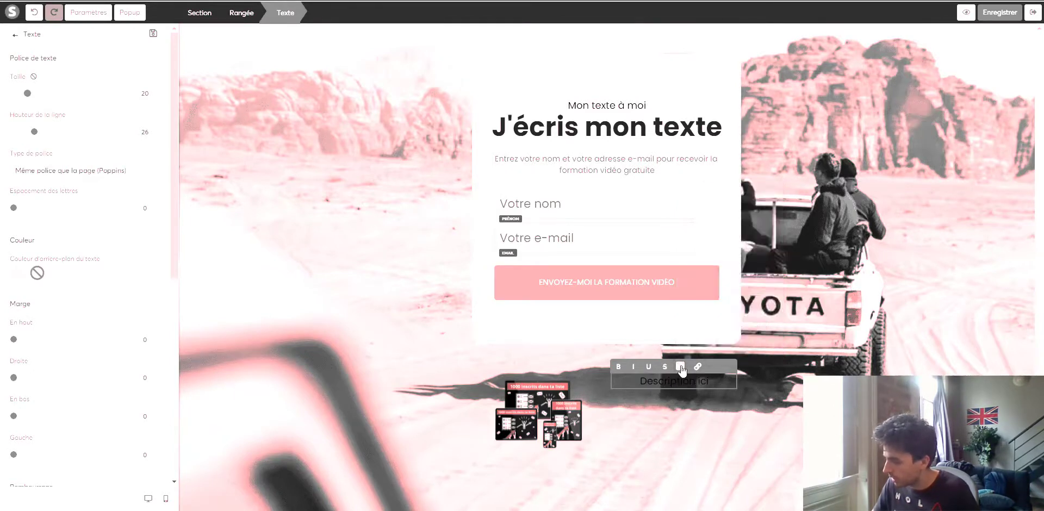
click(680, 366)
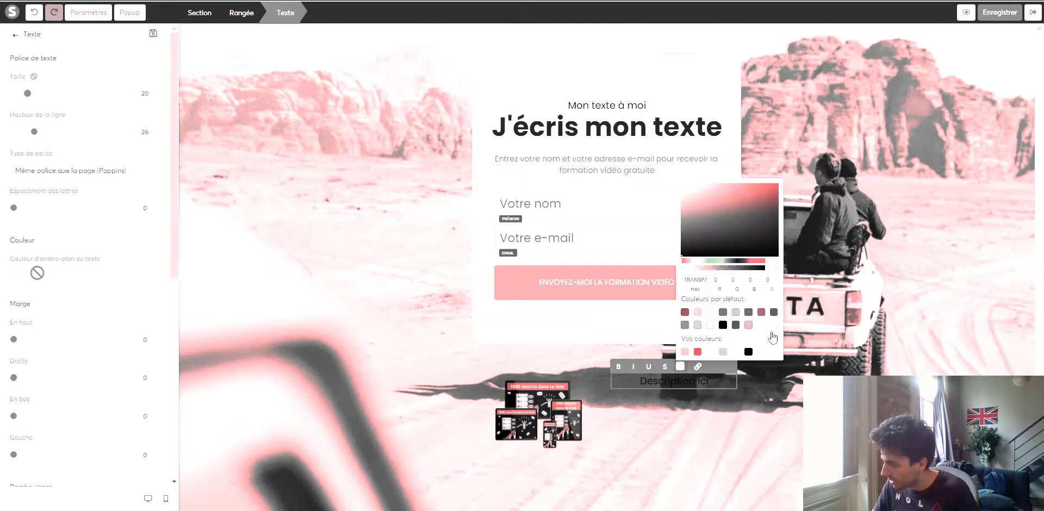
click(763, 326)
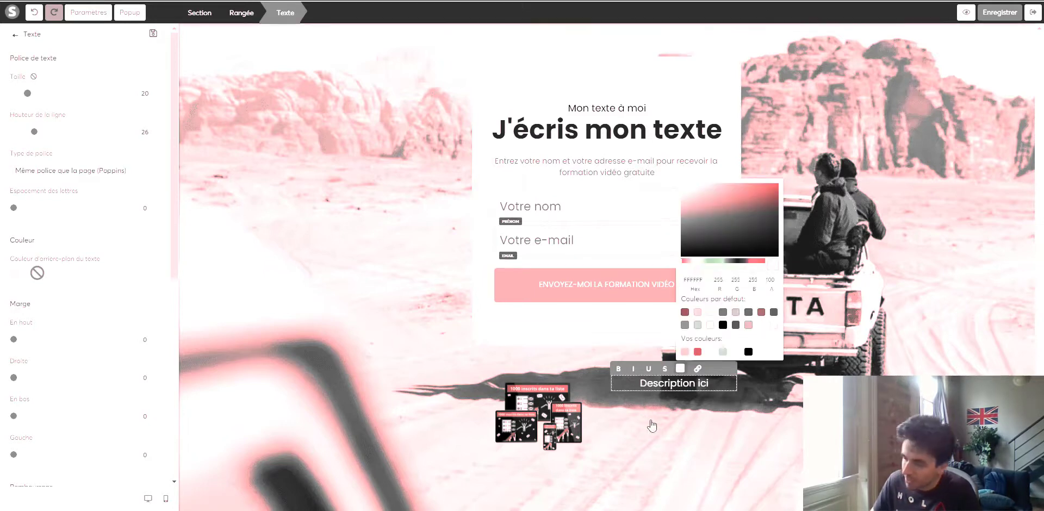
click(637, 406)
- Widen the image column below the form to about three quarters of the row and set the image size to 289
click(565, 369)
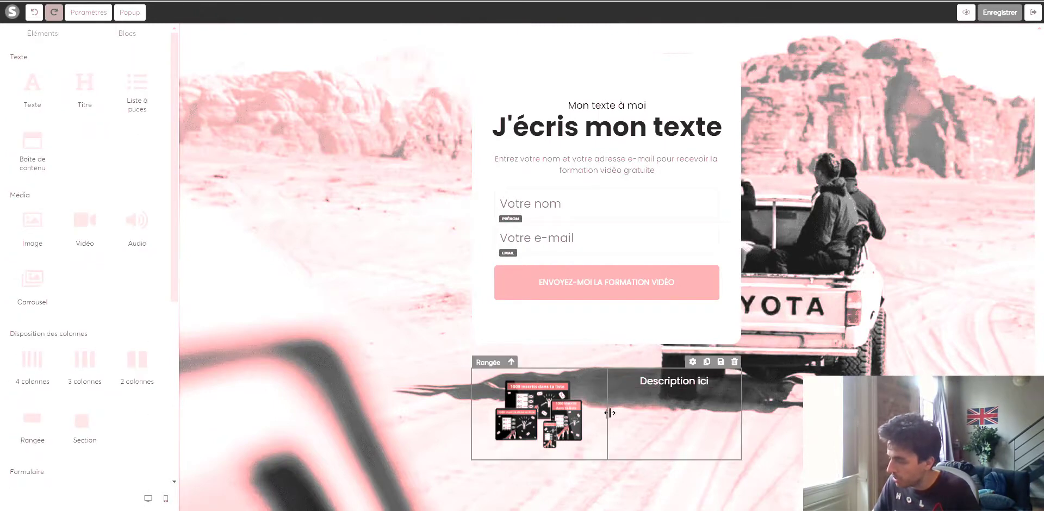
drag(607, 414, 673, 414)
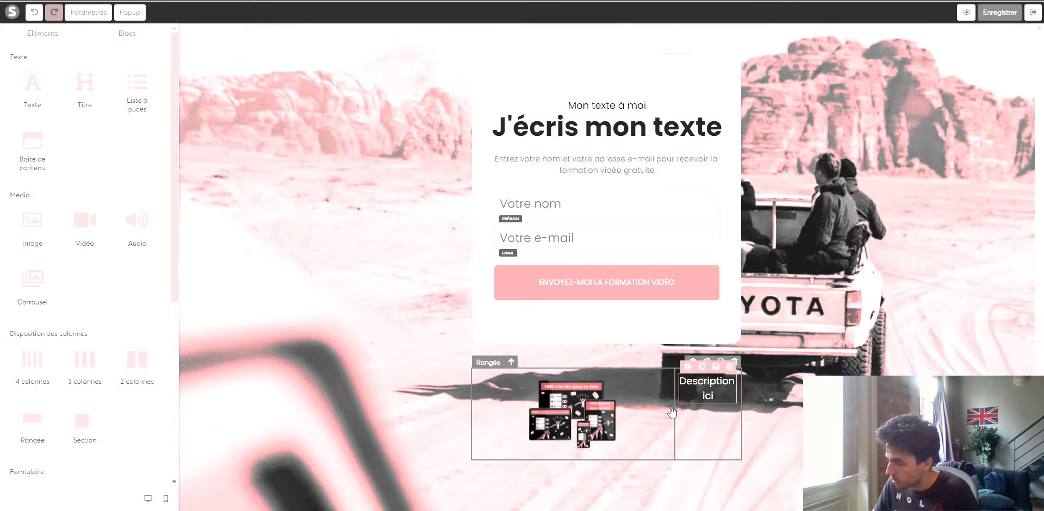
click(599, 419)
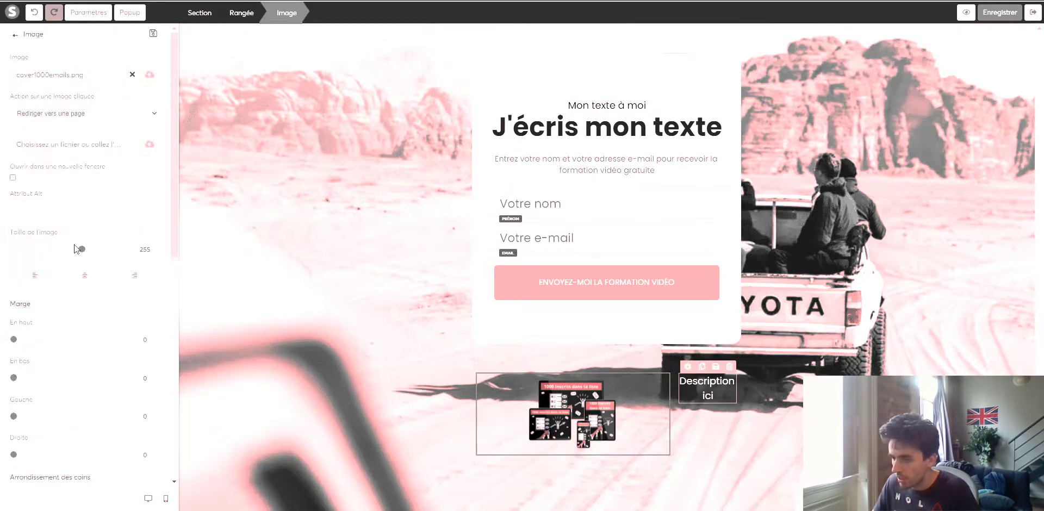
mouse_move(82, 249)
mouse_down()
mouse_move(133, 259)
mouse_move(92, 251)
mouse_up()
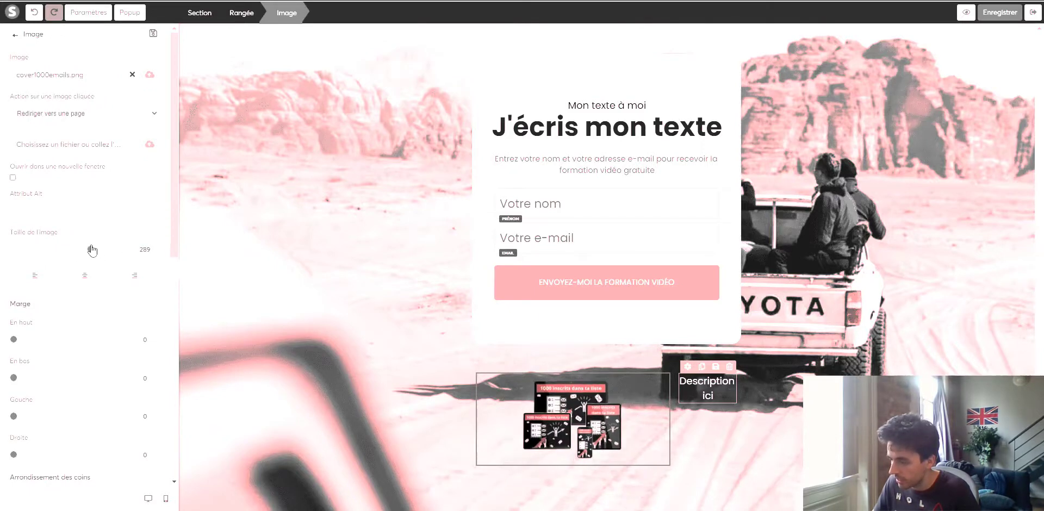
click(328, 324)
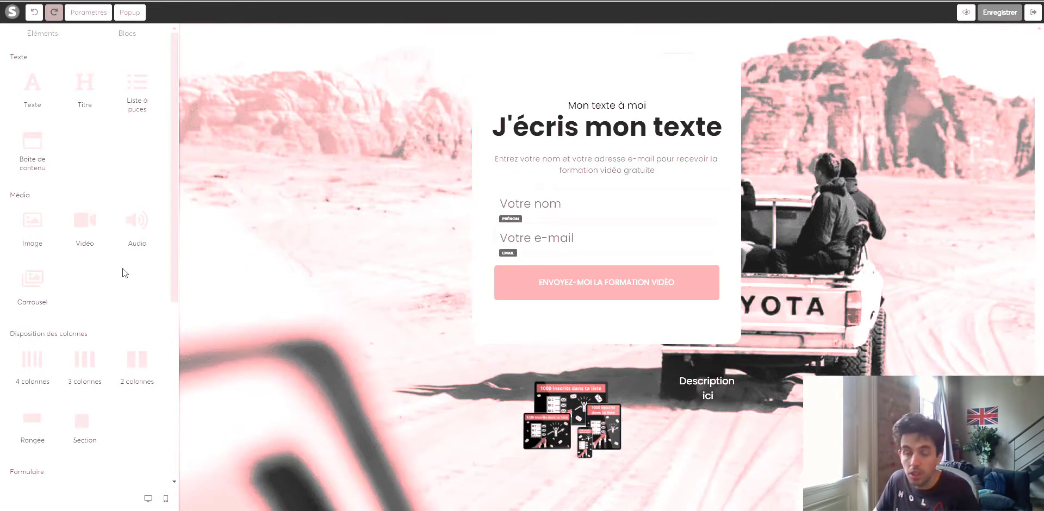
- Review the settings of the name field and the form's submit button, including the redirect after sign-up
scroll(122, 268, down, 3)
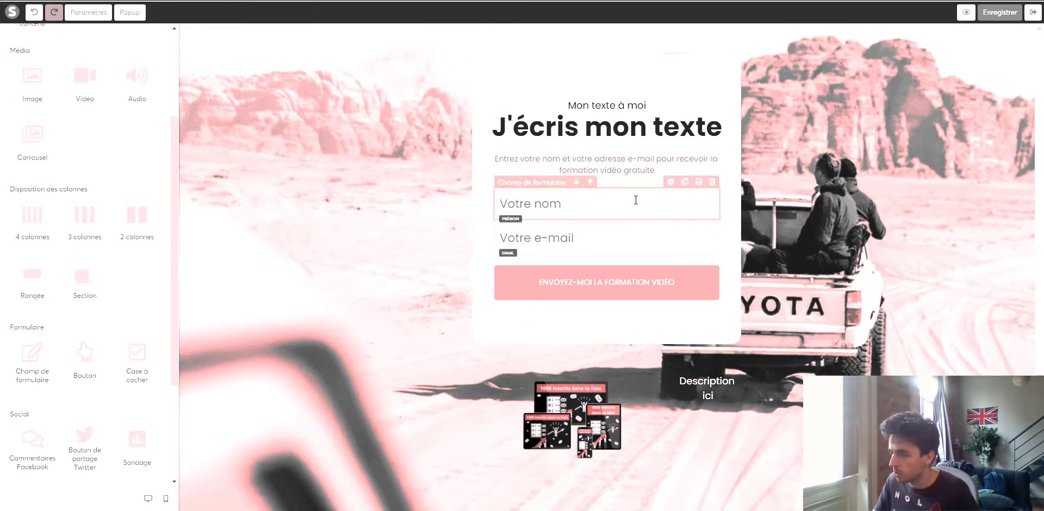
click(583, 215)
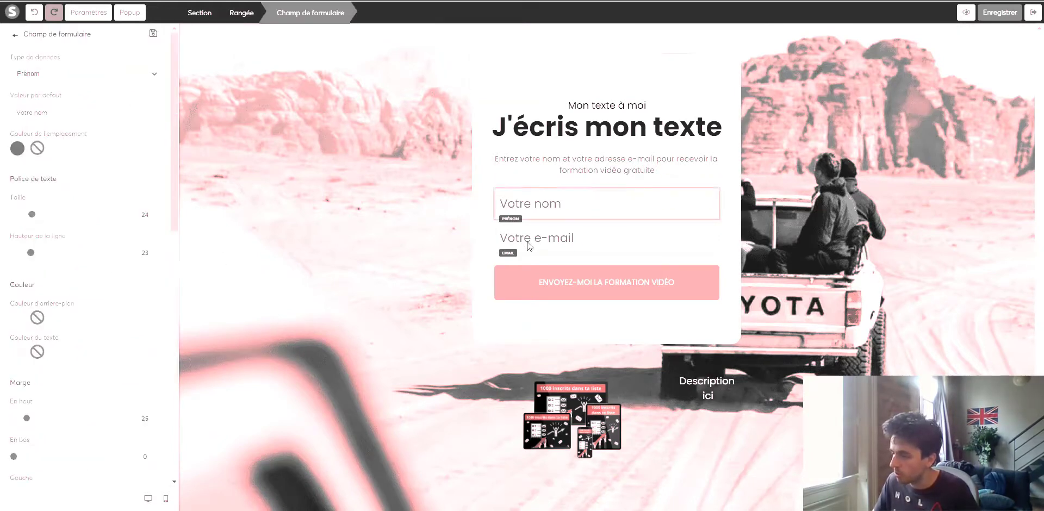
key(Escape)
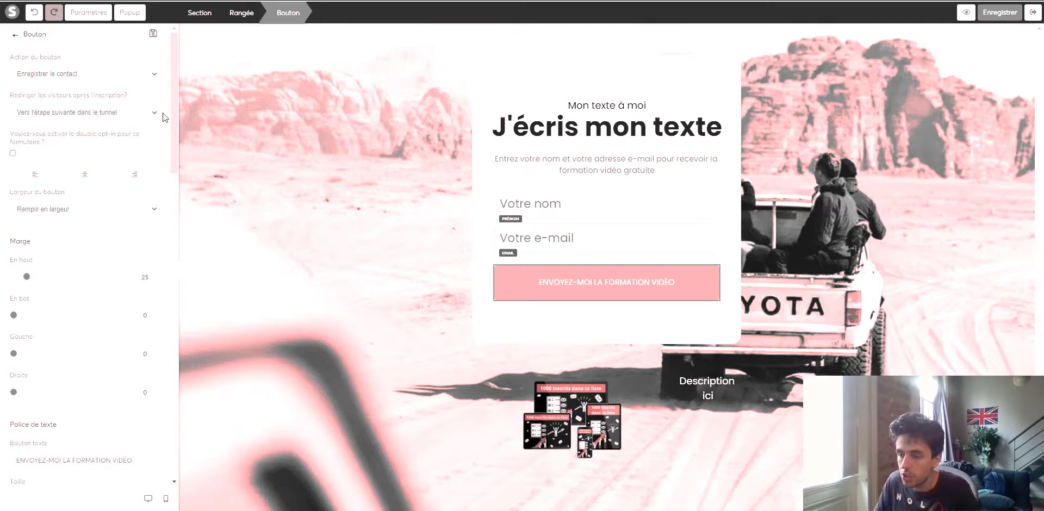
click(118, 106)
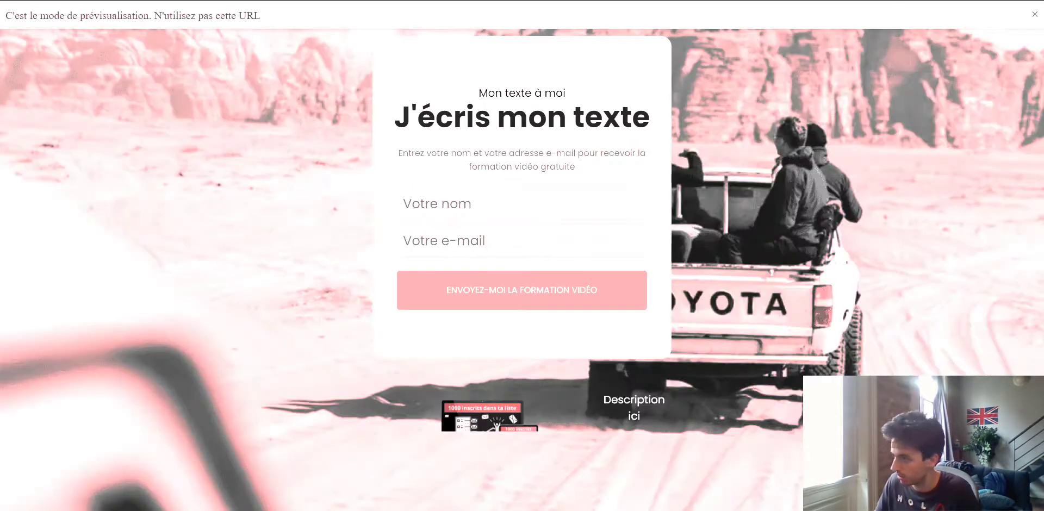
- Dismiss the preview notice to view the whole capture page, and return to the page editor
click(1034, 17)
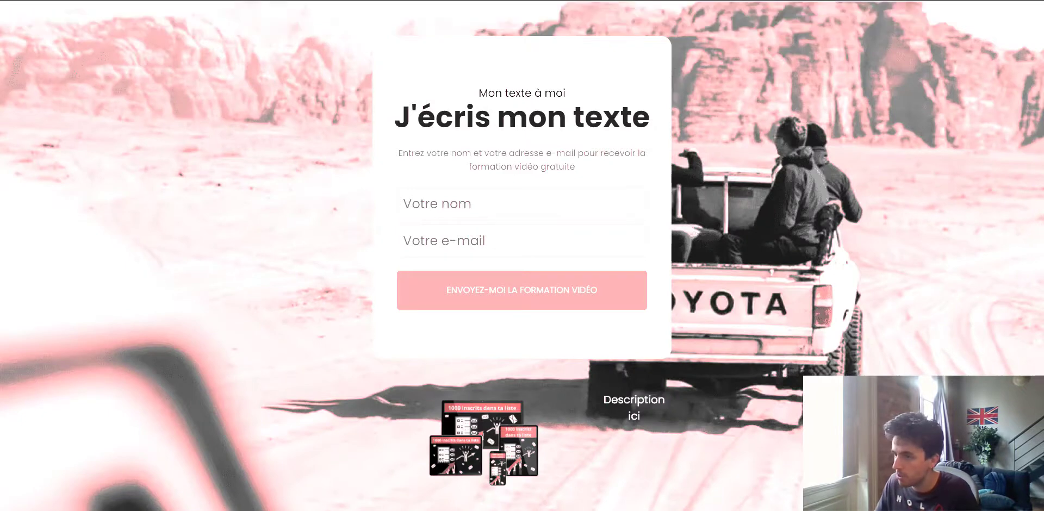
click(155, 1)
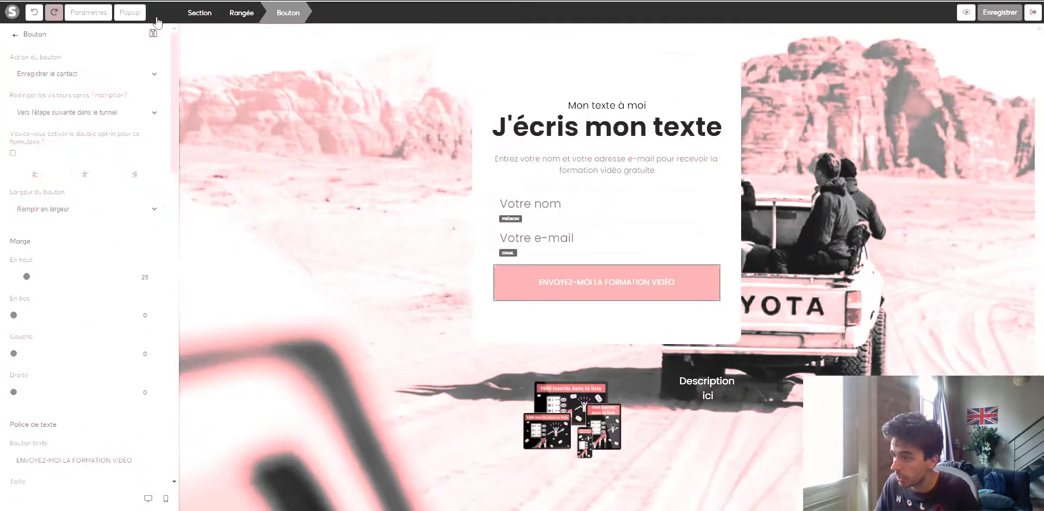
- Switch to the mobile version of the page and set the headline's font size to 30
click(163, 499)
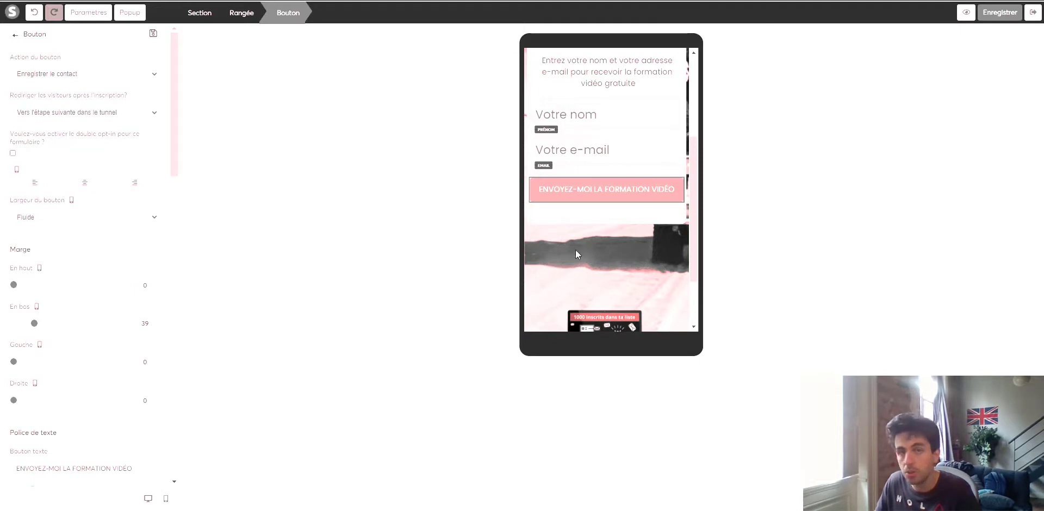
click(641, 144)
scroll(641, 144, up, 3)
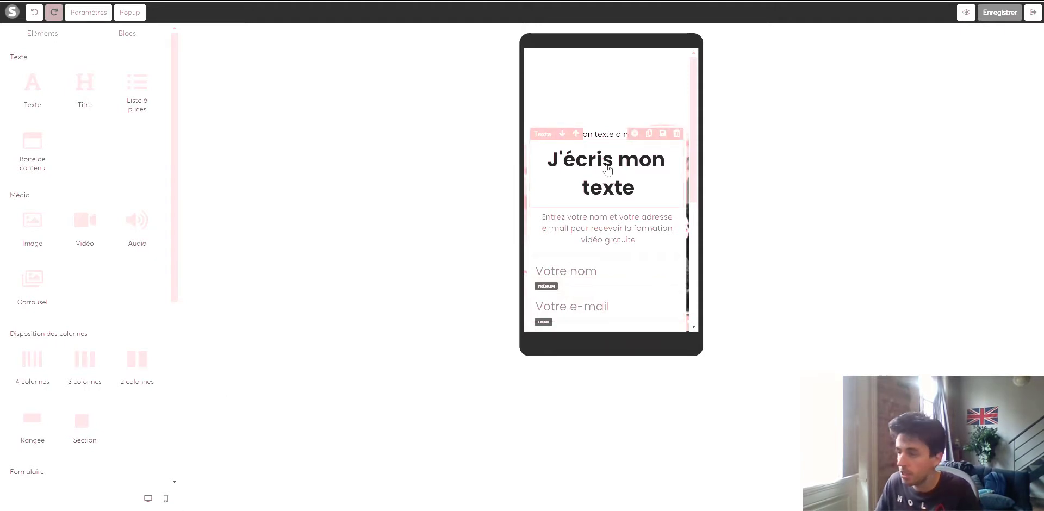
triple_click(608, 170)
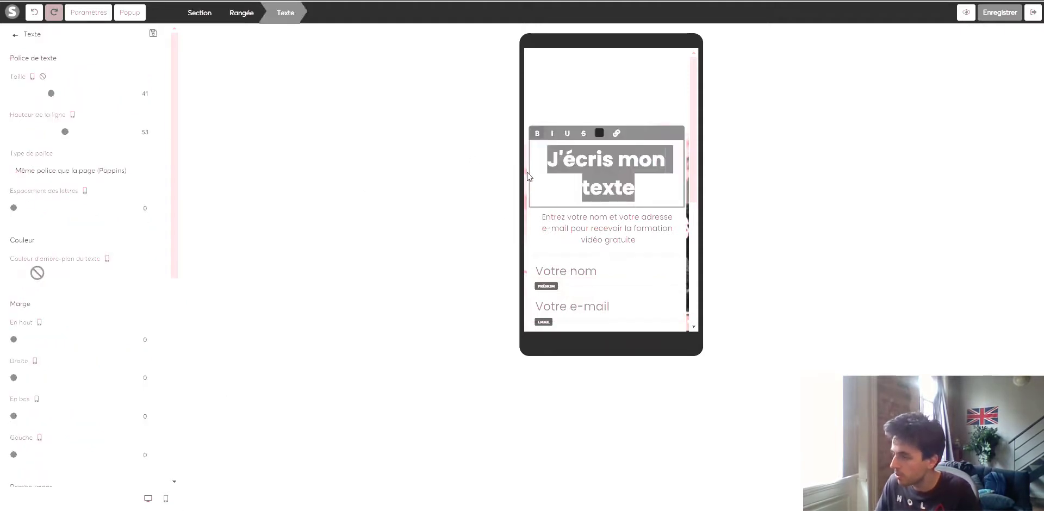
click(141, 93)
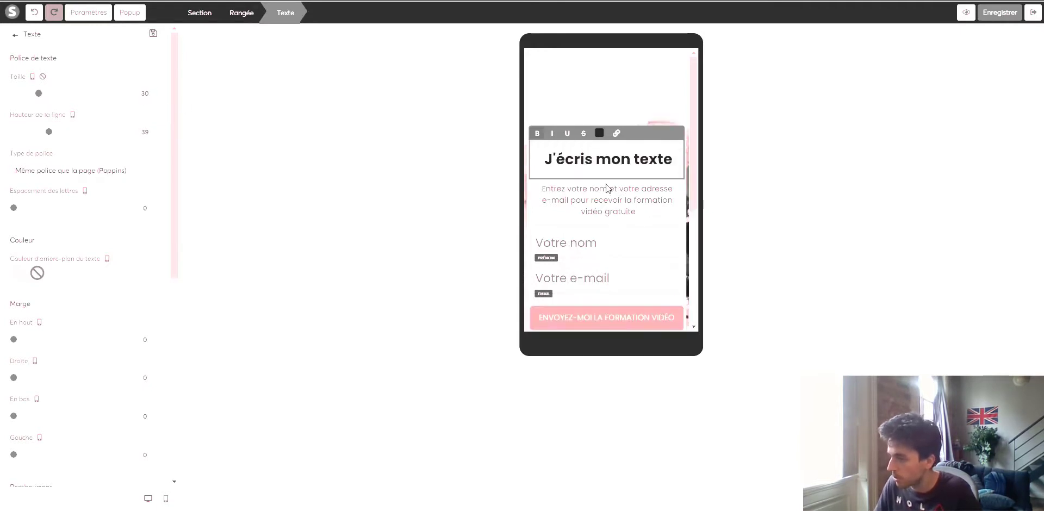
click(607, 187)
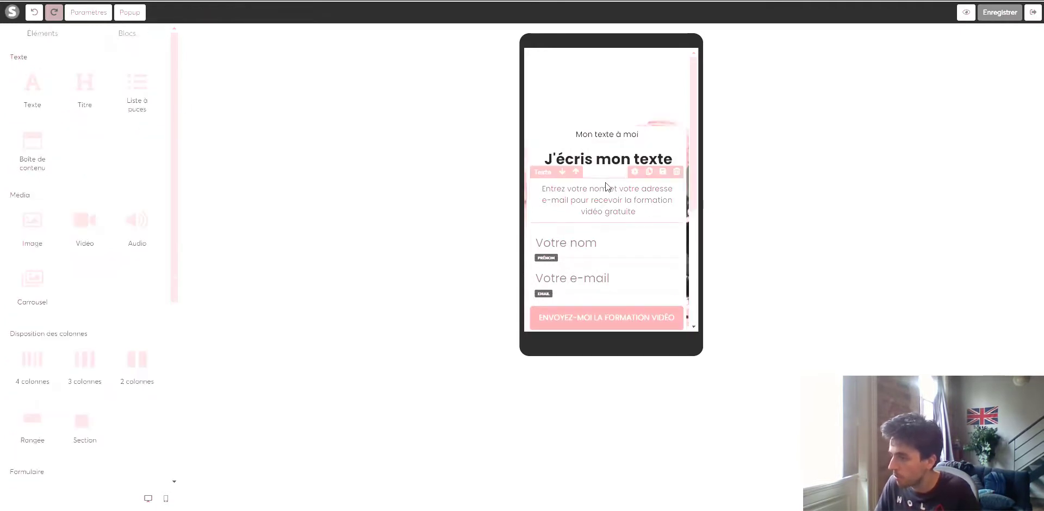
- Compare the headline settings and the page layout between the desktop and mobile versions, ending in the desktop version
click(147, 497)
click(552, 134)
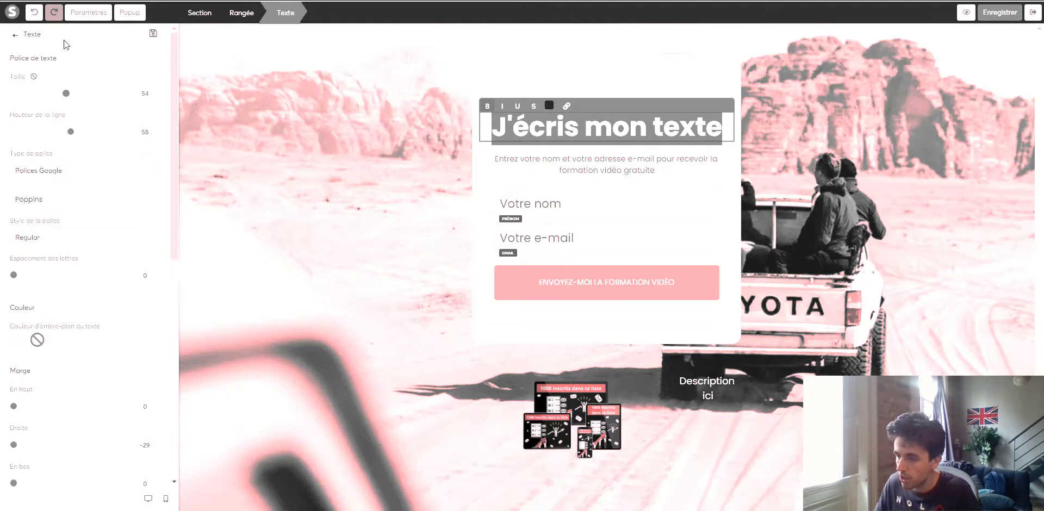
click(165, 498)
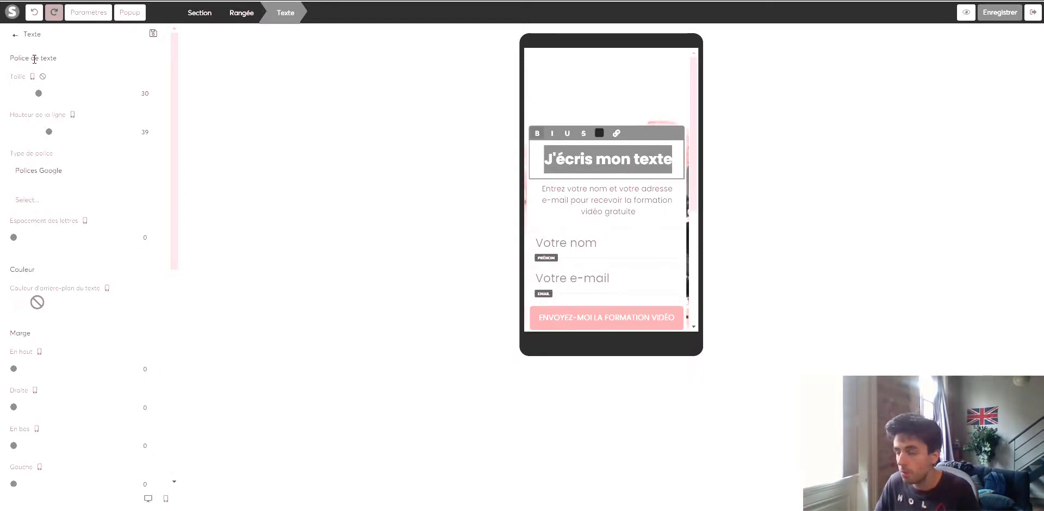
scroll(602, 153, down, 1)
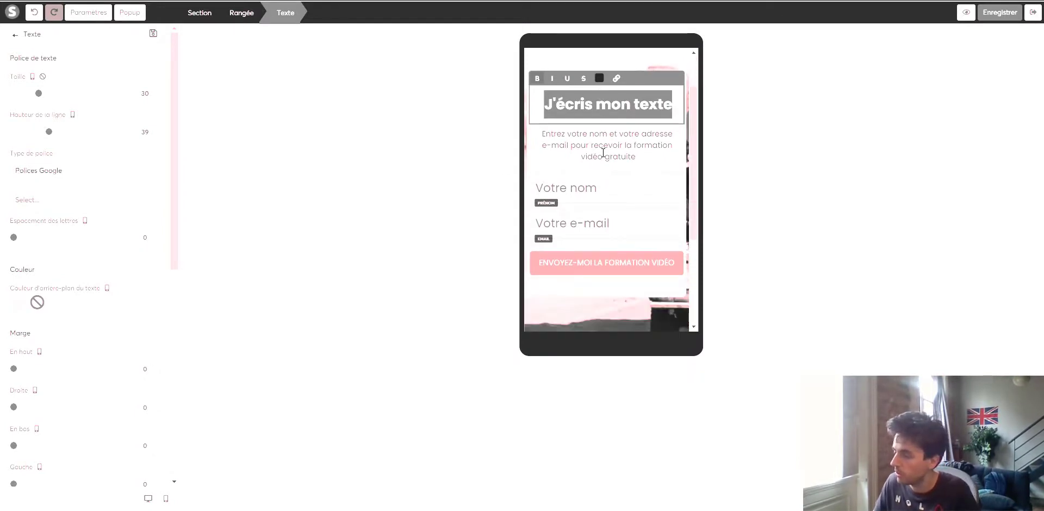
scroll(558, 205, down, 3)
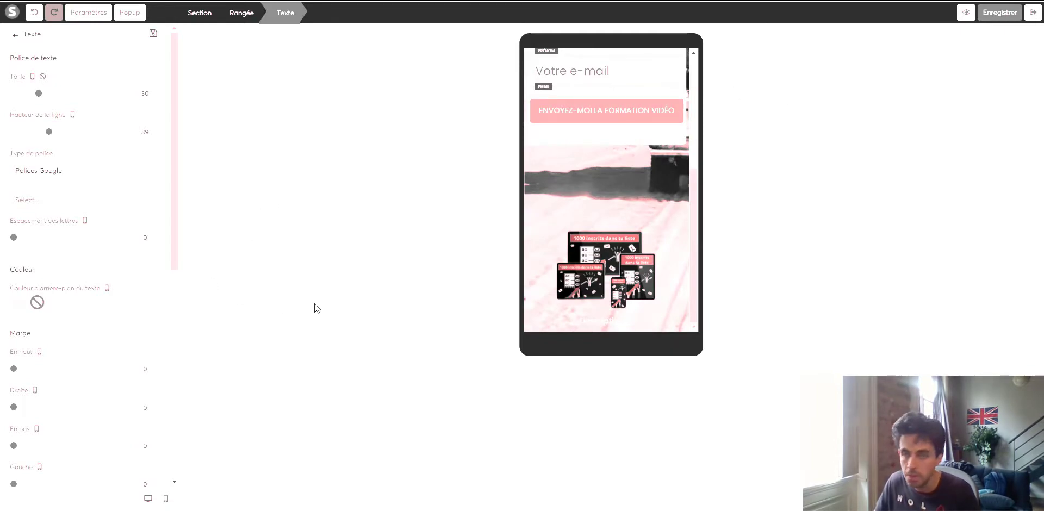
click(434, 241)
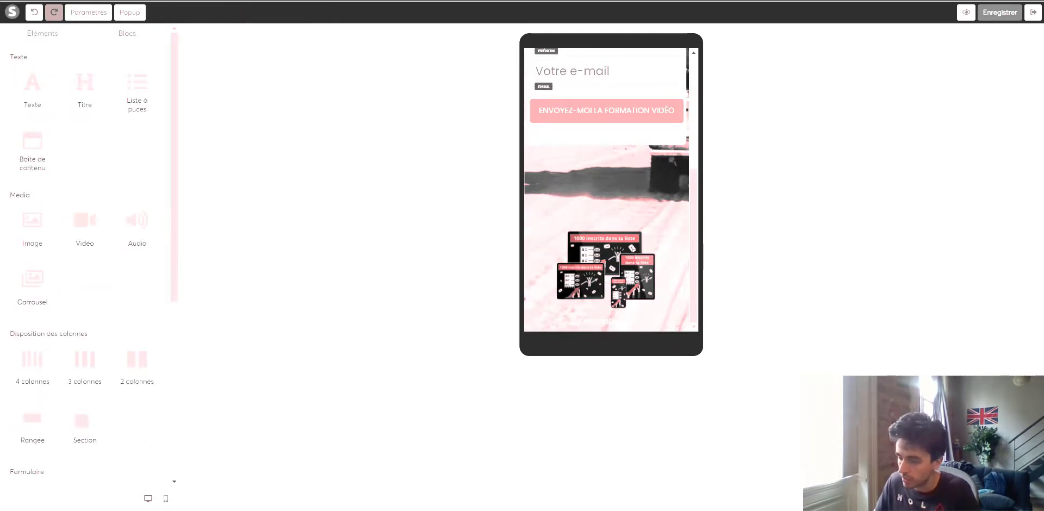
click(147, 500)
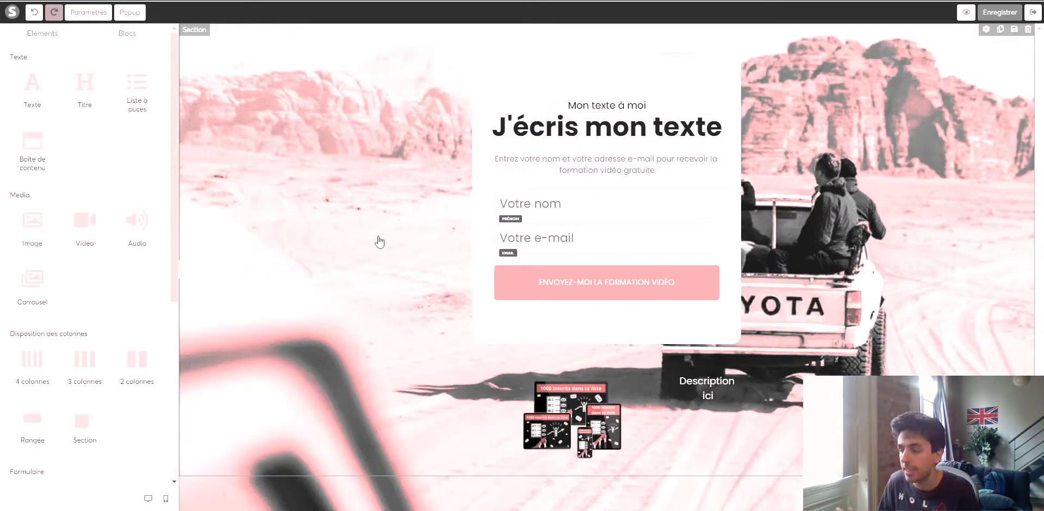
- Save the capture page and exit the page editor to the funnel's steps
click(1004, 15)
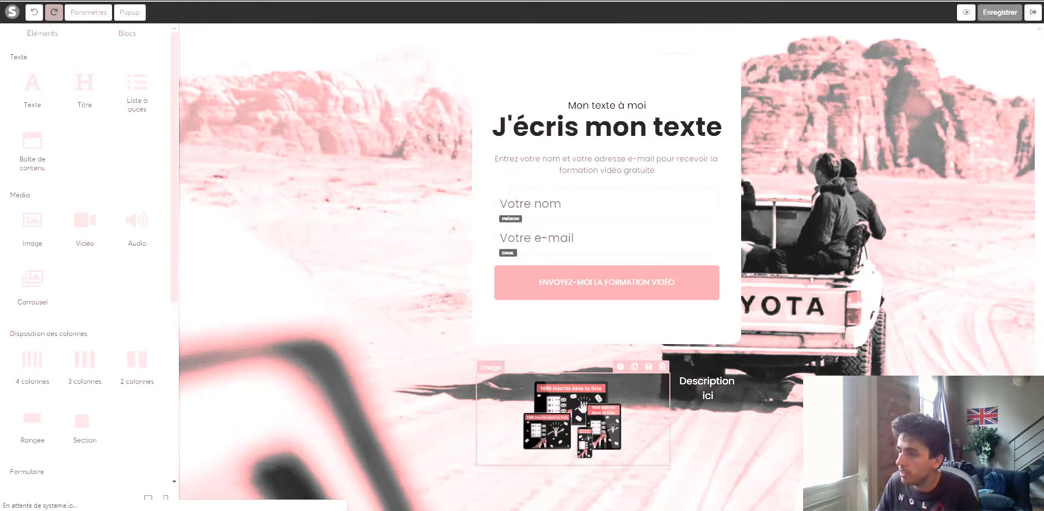
click(1032, 12)
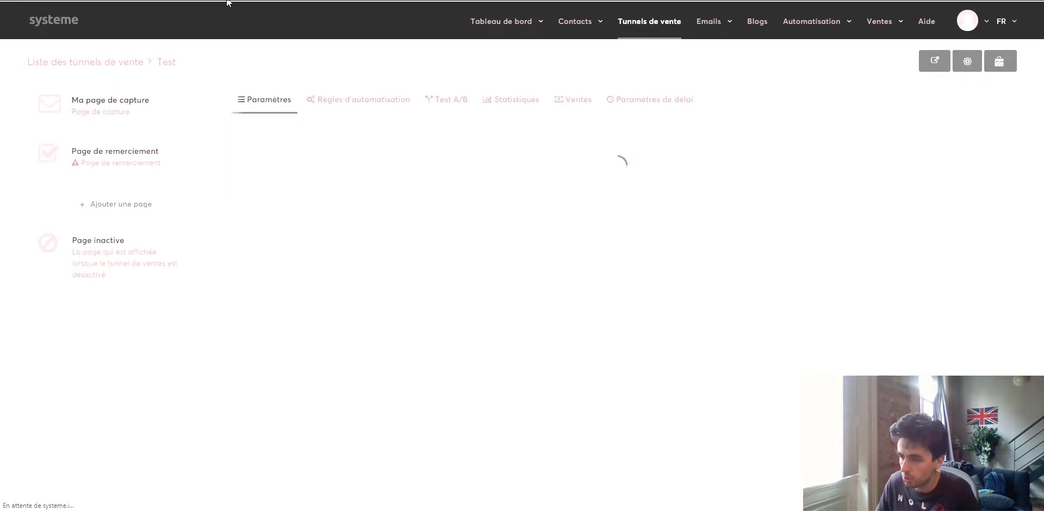
- Select the fourth template, with the Facebook group link under "Merci pour votre inscription !", for the thank-you page
click(108, 149)
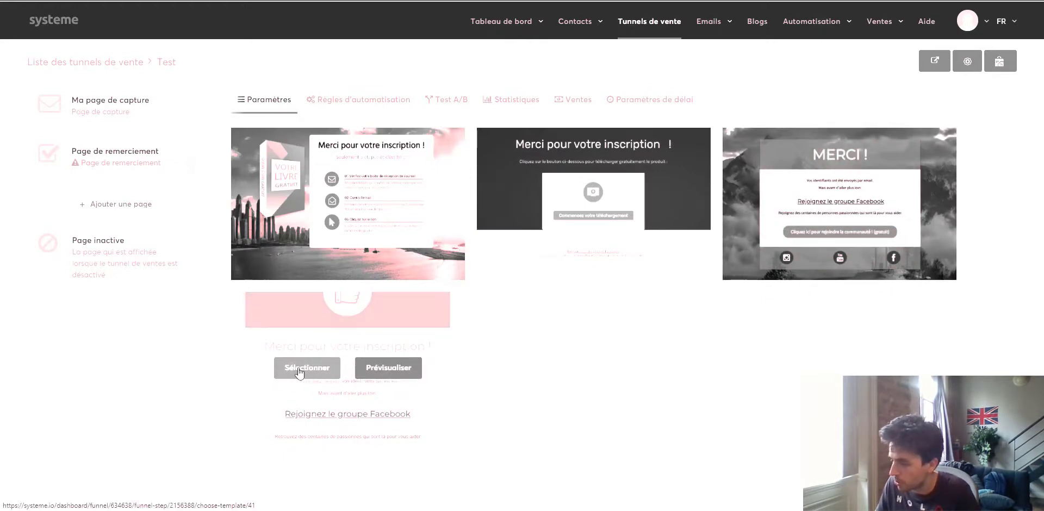
click(300, 370)
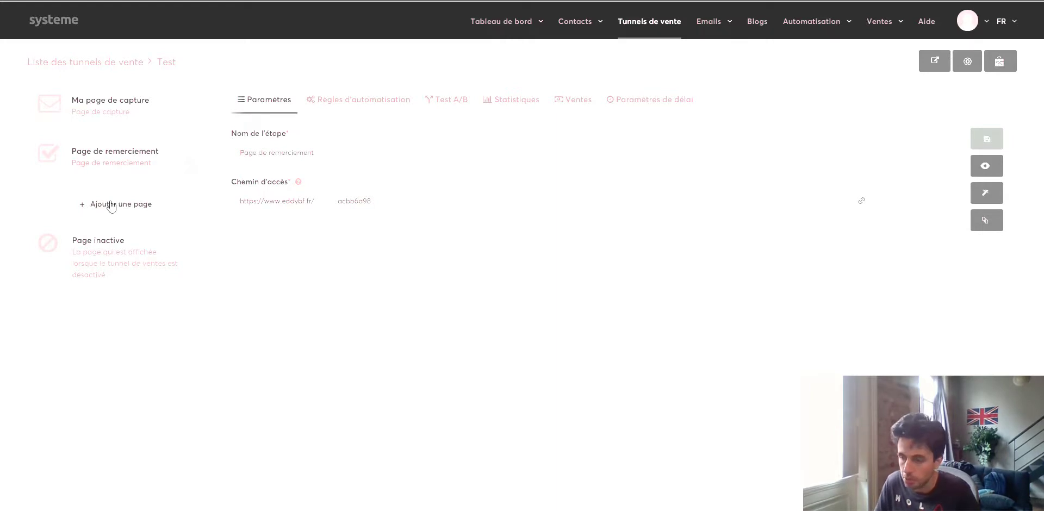
- Add a new page named "Vente produit" to the funnel with the type "Page de vente"
click(140, 205)
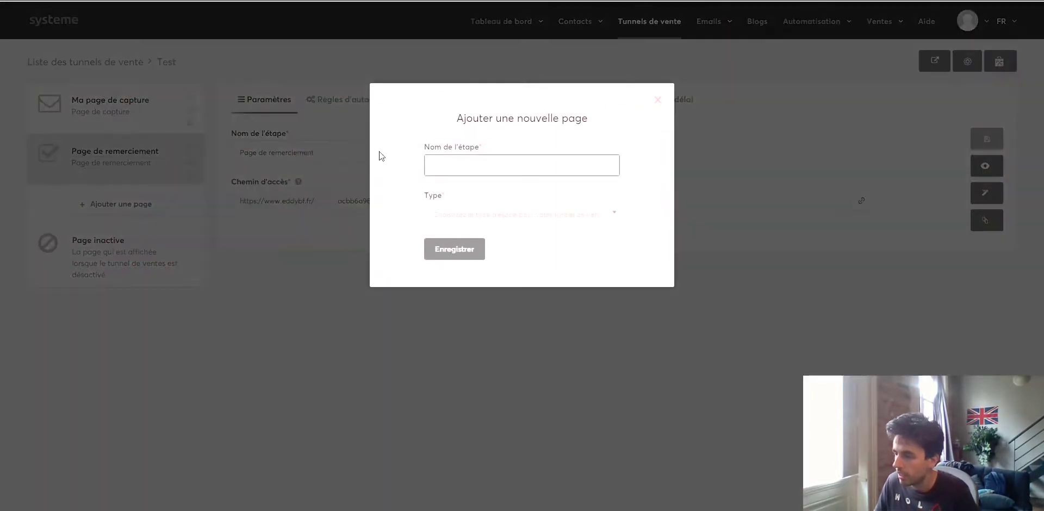
click(436, 165)
text(Vente produit)
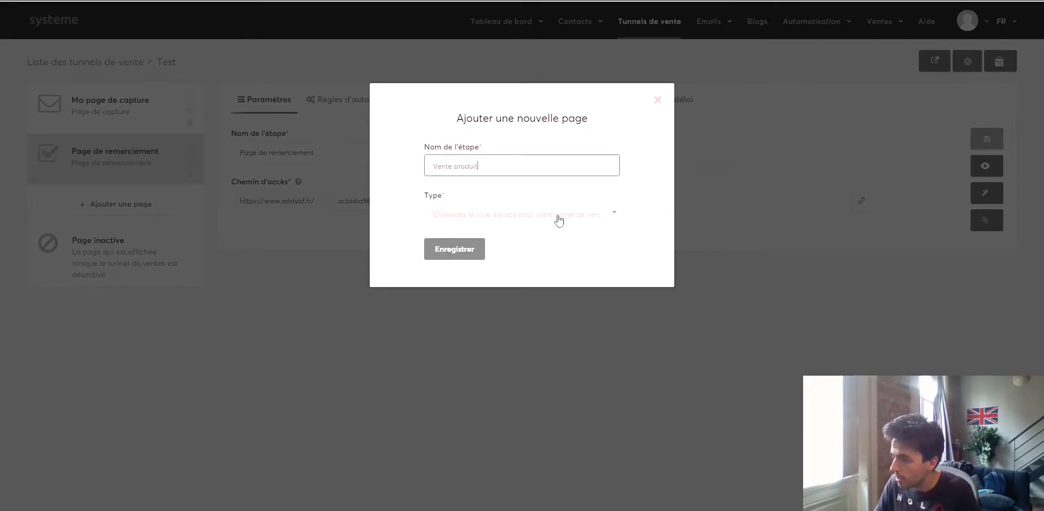
click(559, 220)
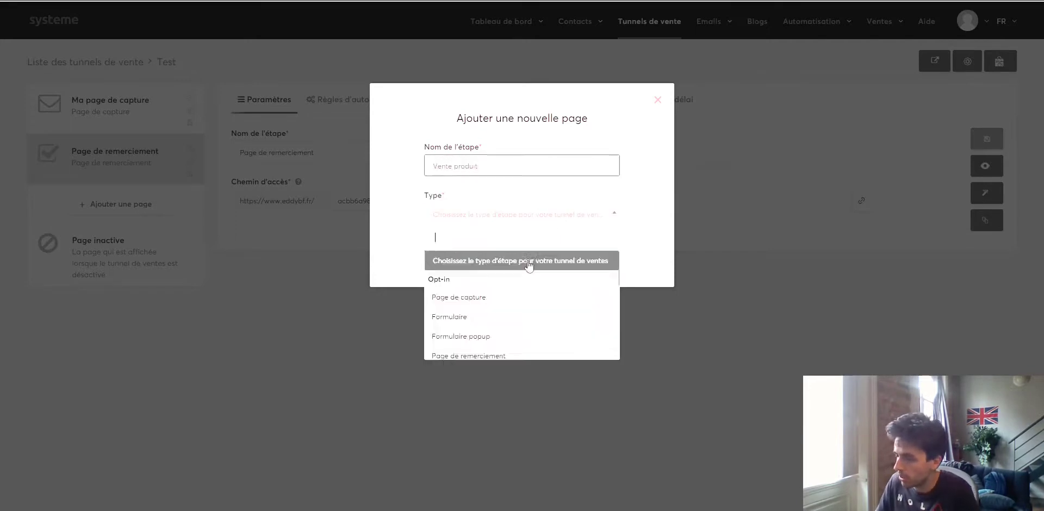
scroll(522, 315, down, 2)
scroll(520, 314, down, 3)
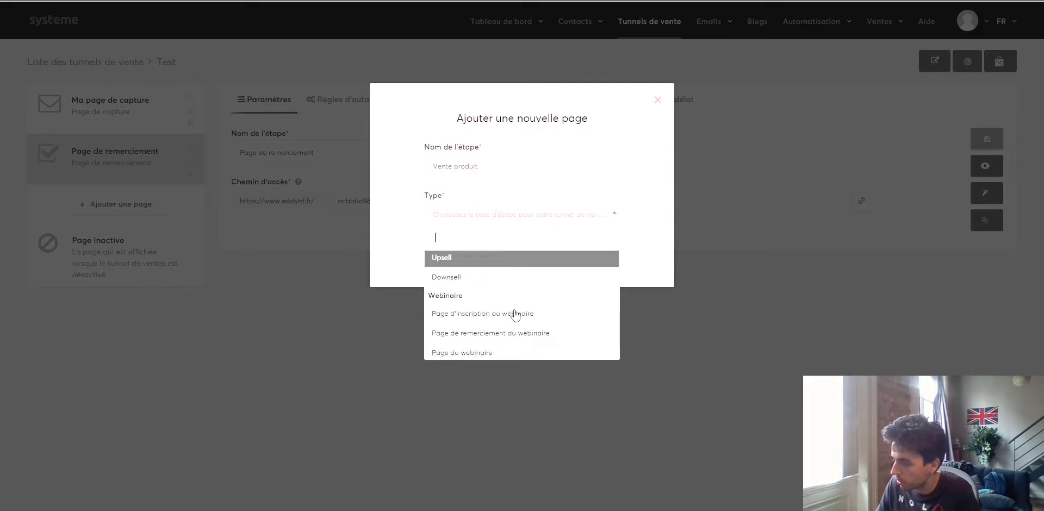
scroll(514, 314, up, 3)
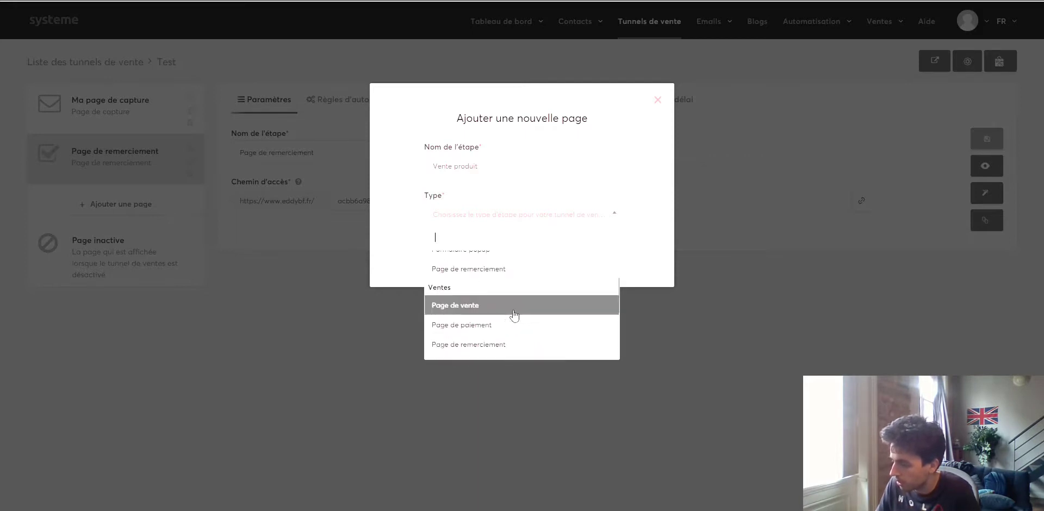
click(478, 306)
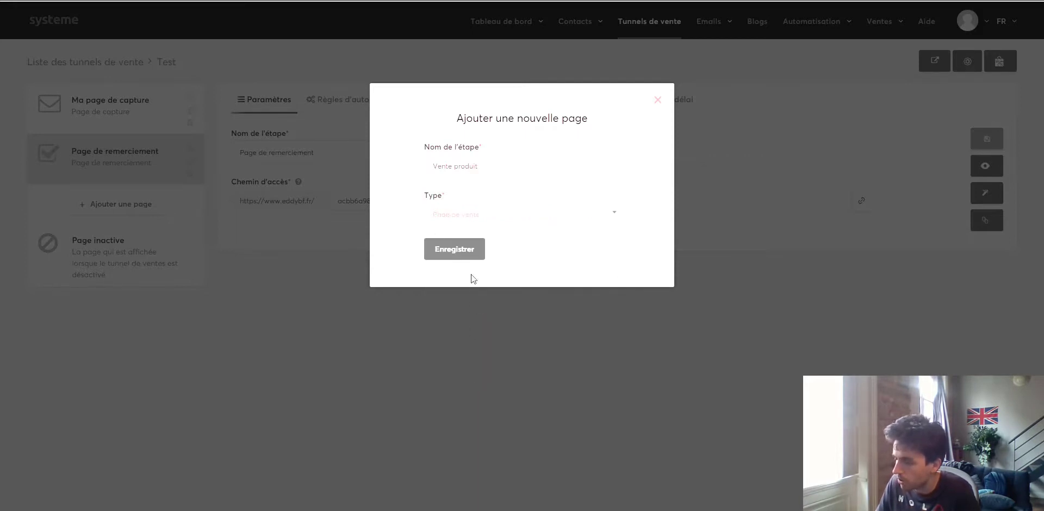
click(367, 468)
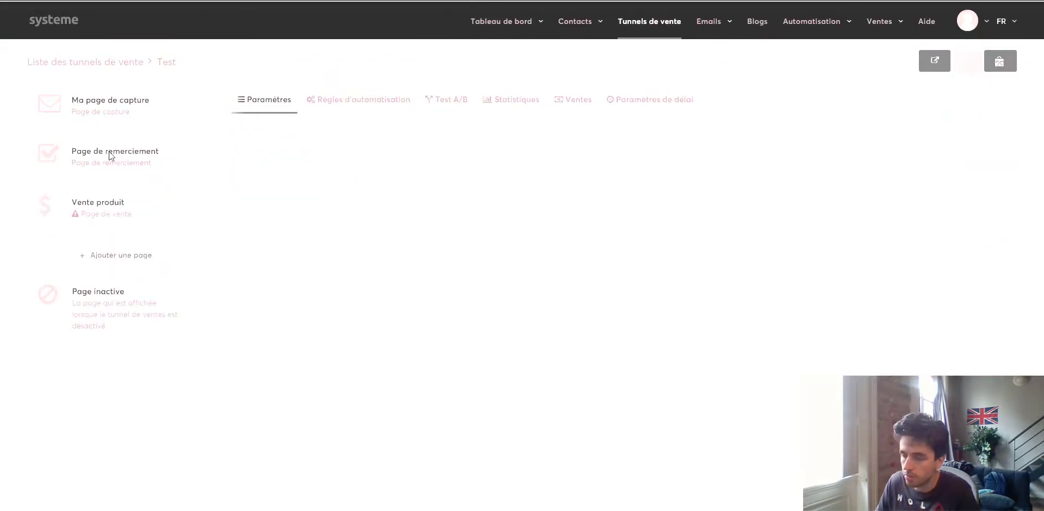
- Add a new page named "Bon de commande" to the funnel with the sales type "Page de paiement"
click(109, 205)
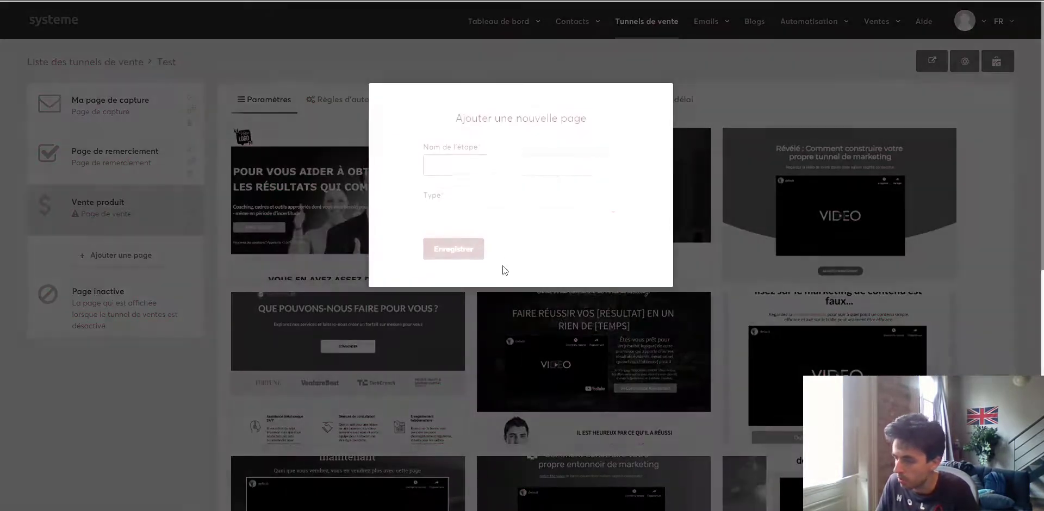
text(Bon d)
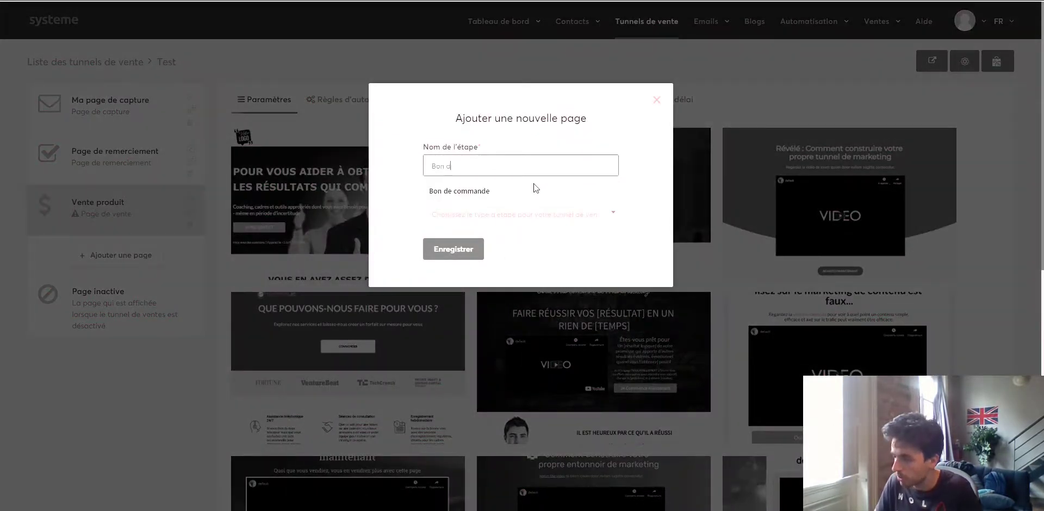
click(533, 184)
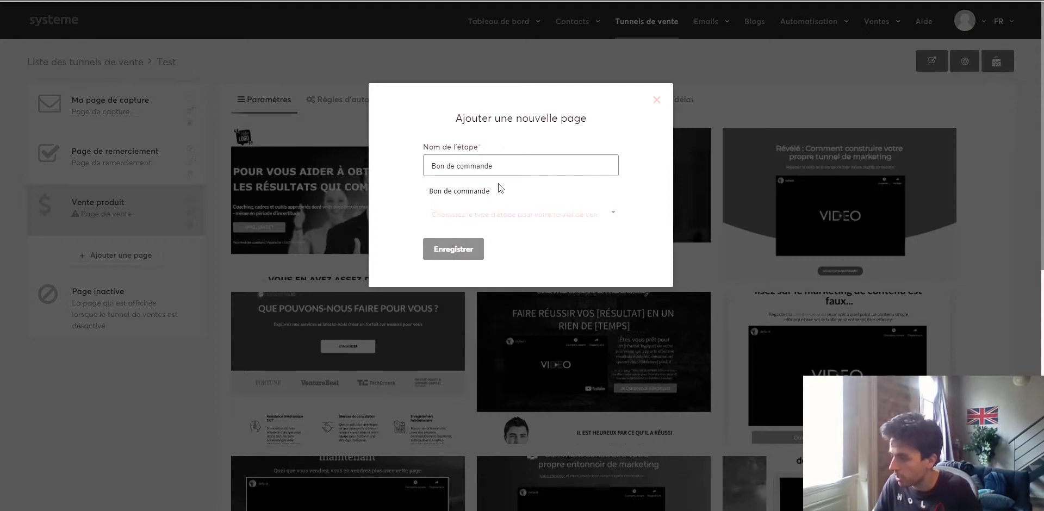
click(483, 215)
scroll(501, 300, down, 5)
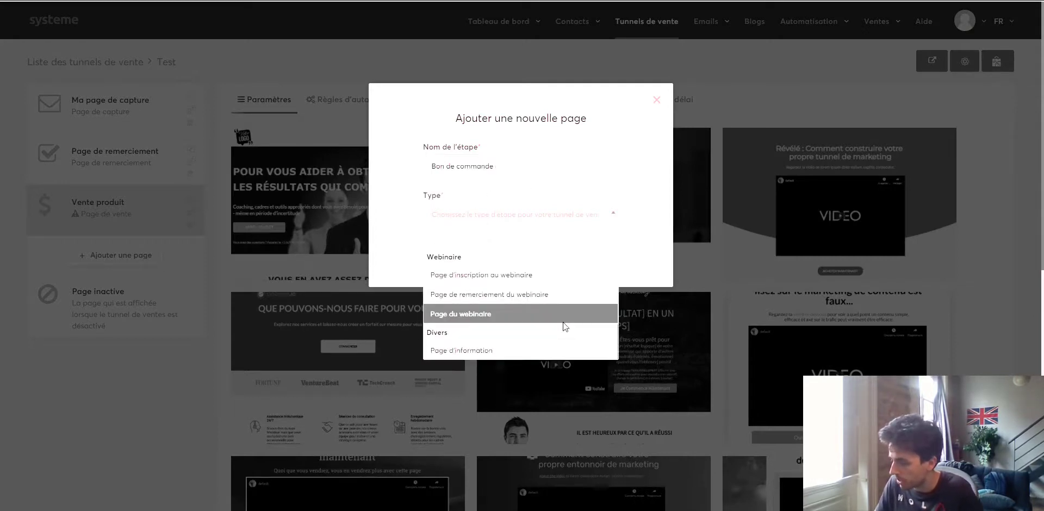
scroll(562, 328, up, 2)
scroll(561, 327, down, 2)
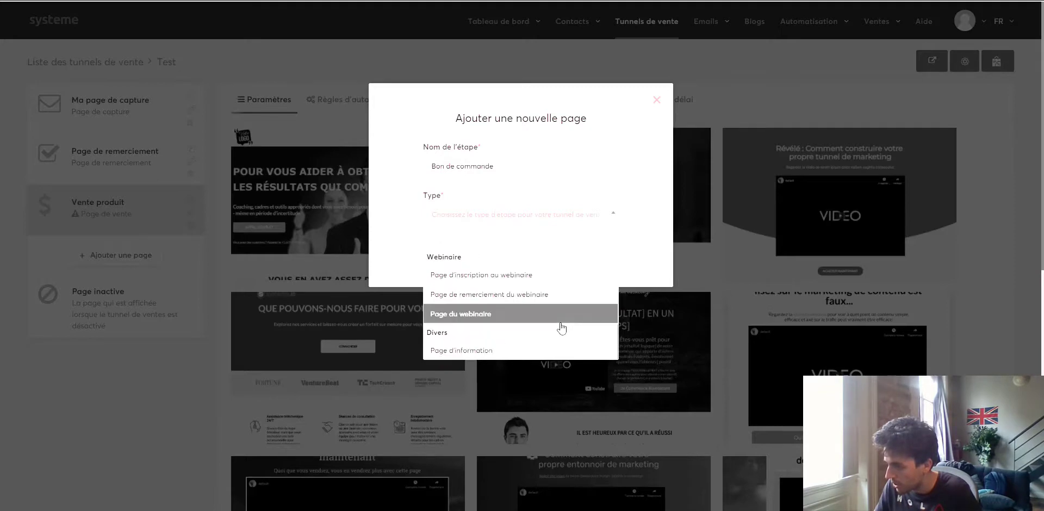
scroll(562, 328, up, 5)
scroll(562, 328, down, 2)
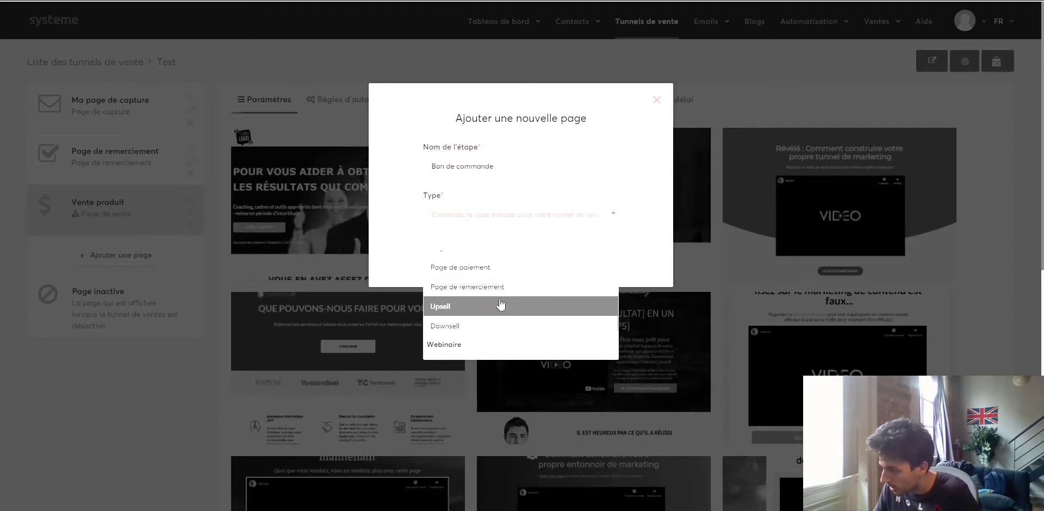
click(495, 279)
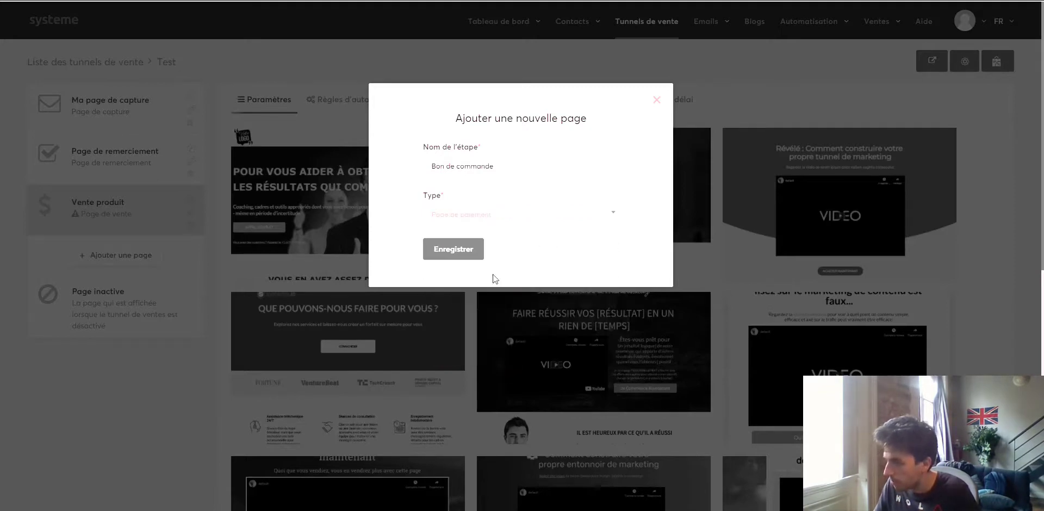
click(464, 251)
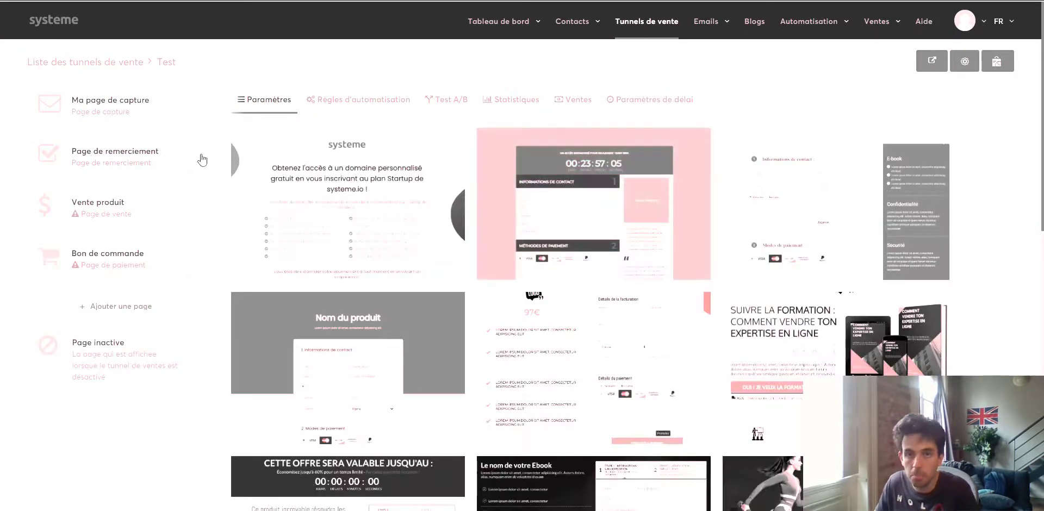
- Select the second template, with the countdown timer, for Bon de commande and the "De meilleures pages d'accueil" template for Vente produit
mouse_move(539, 207)
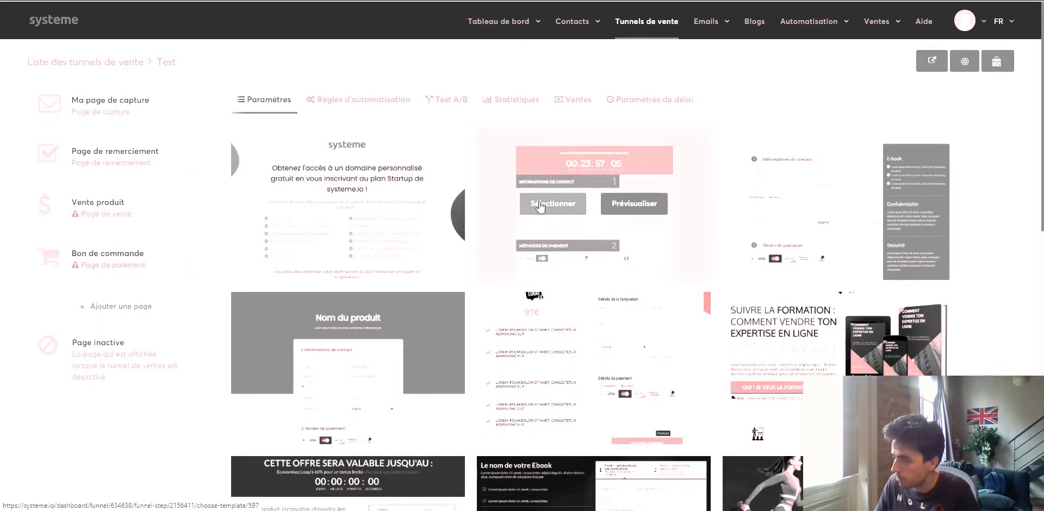
click(418, 204)
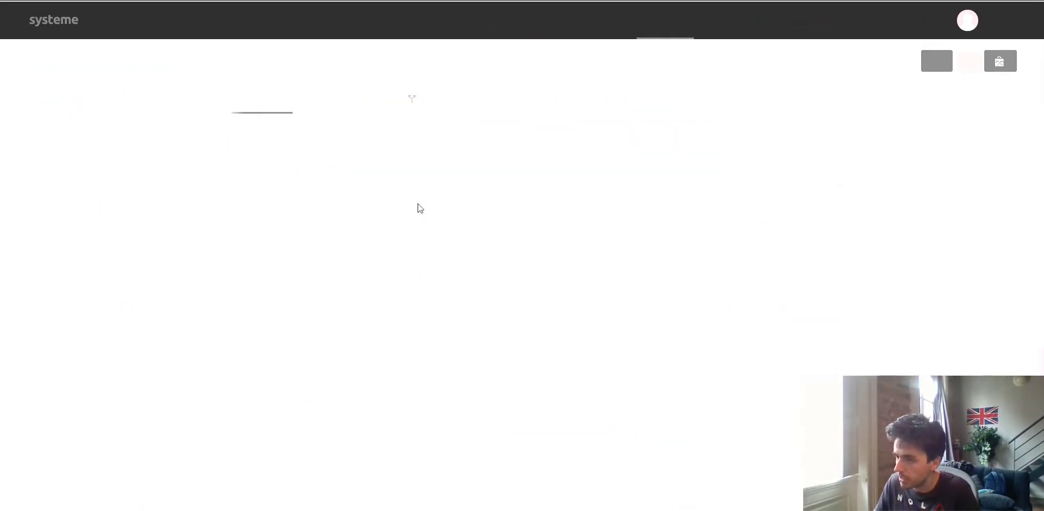
click(112, 226)
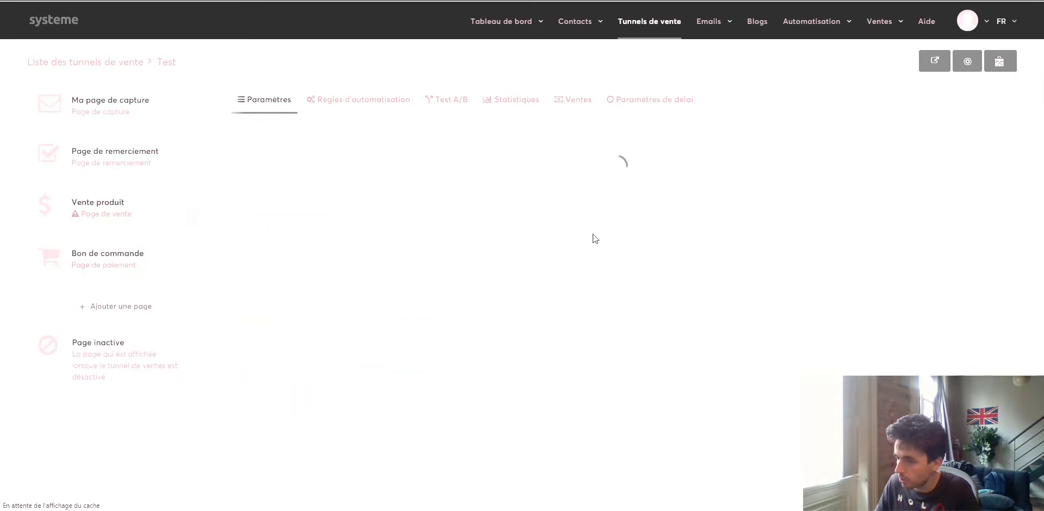
mouse_move(570, 247)
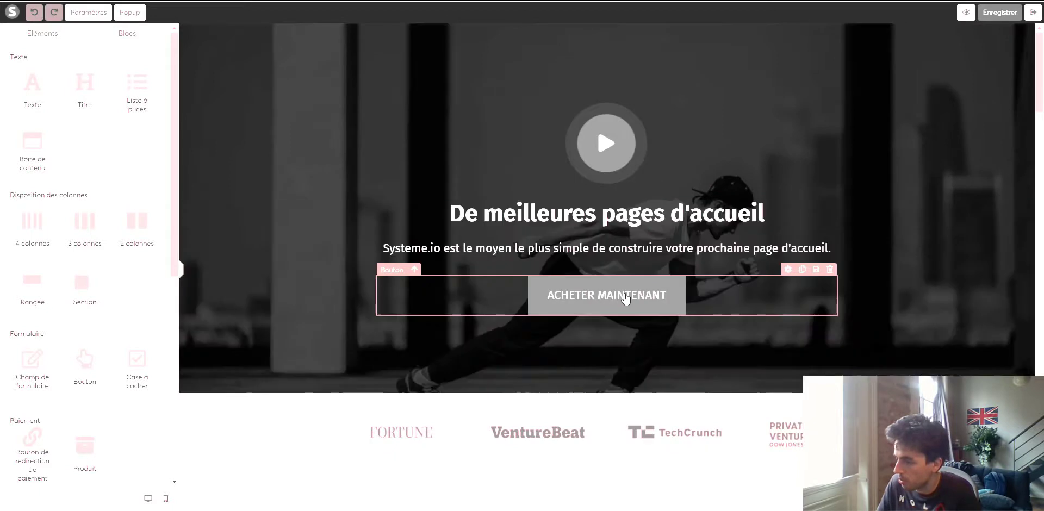
- Set the "ACHETER MAINTENANT" button's action to "Vers l'étape suivante dans le tunnel" and save the sales page
click(740, 283)
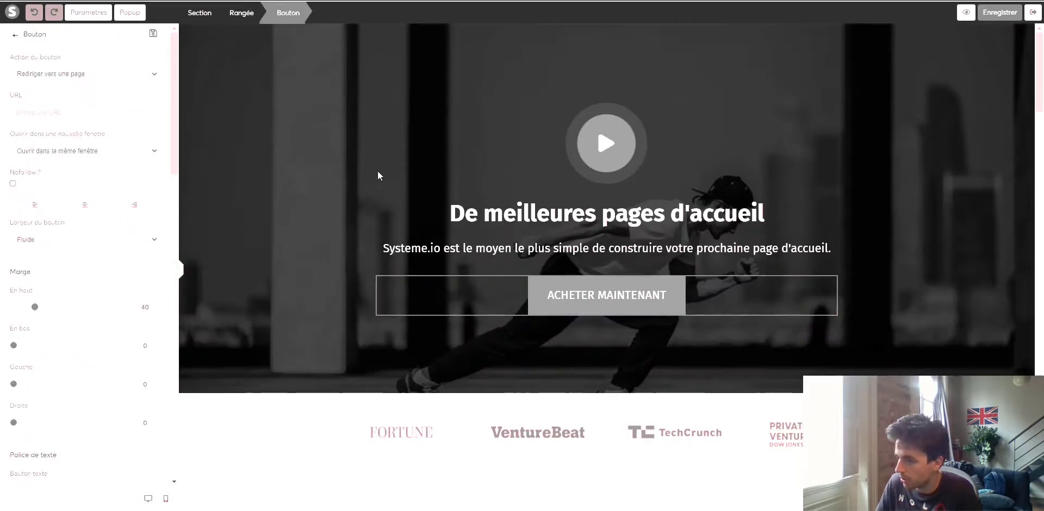
click(81, 77)
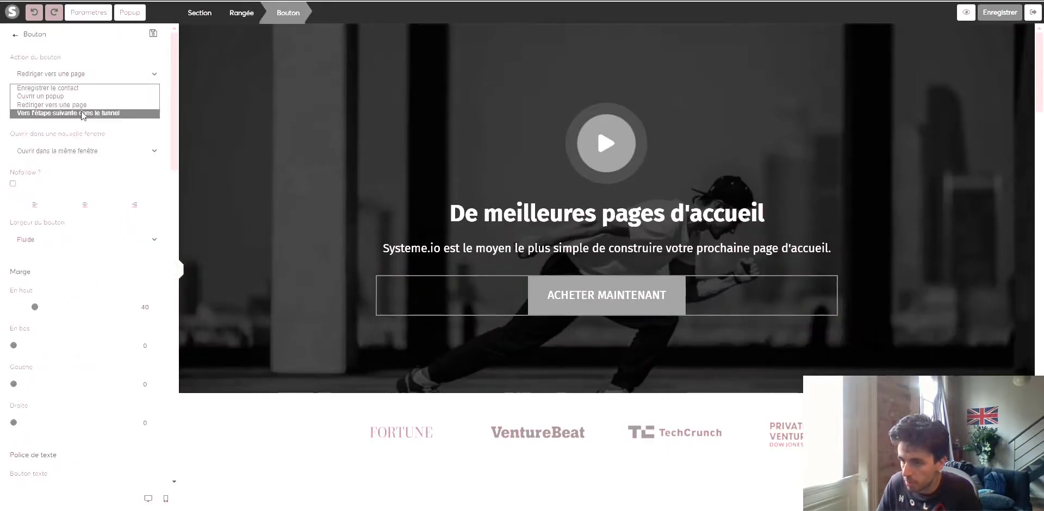
click(79, 108)
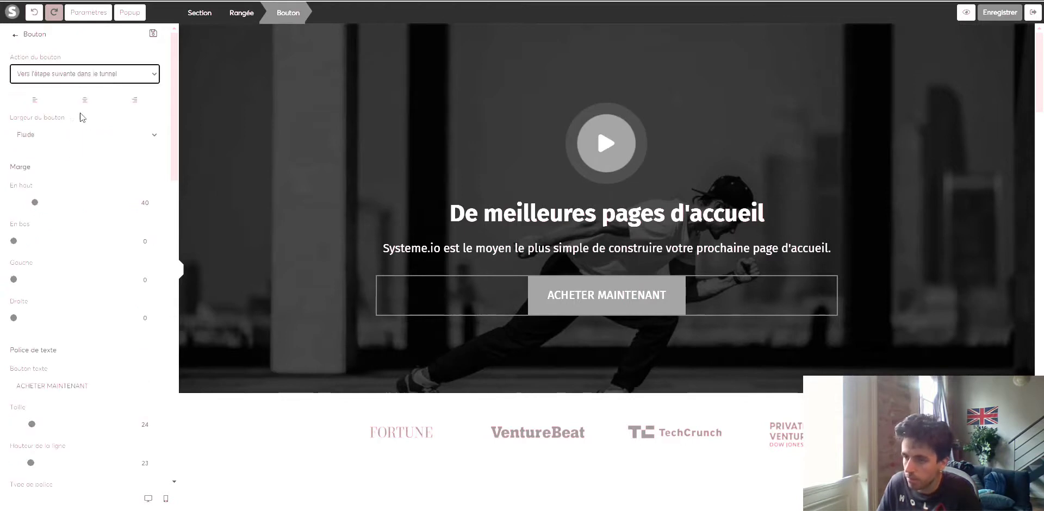
click(1010, 17)
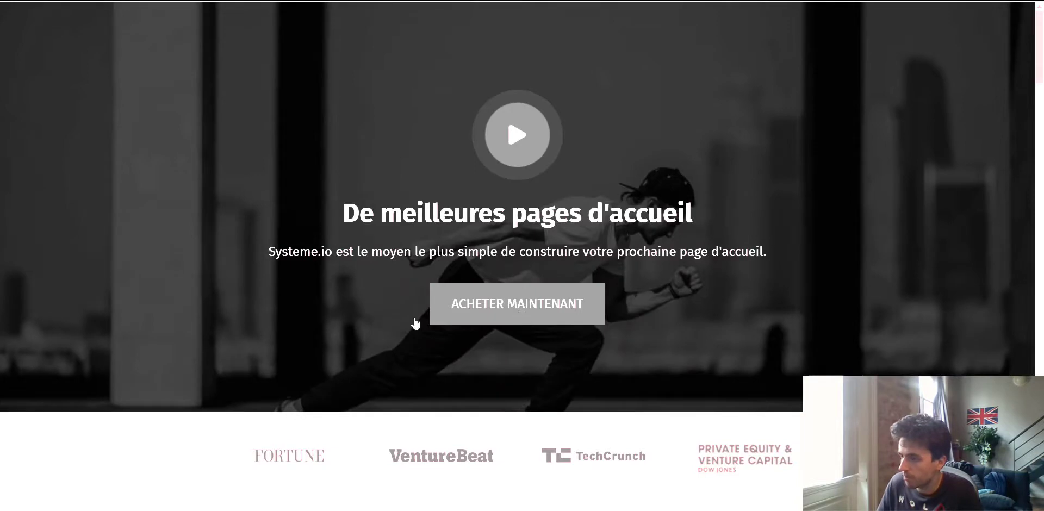
- Test the purchase button in the sales page preview and review the settings of each funnel step from capture page to order form
click(415, 323)
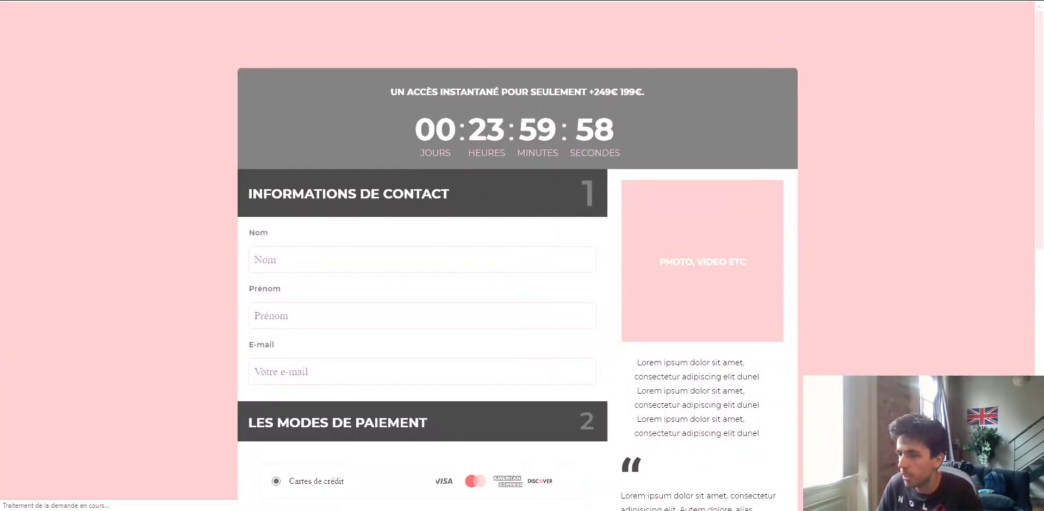
key(ctrl+w)
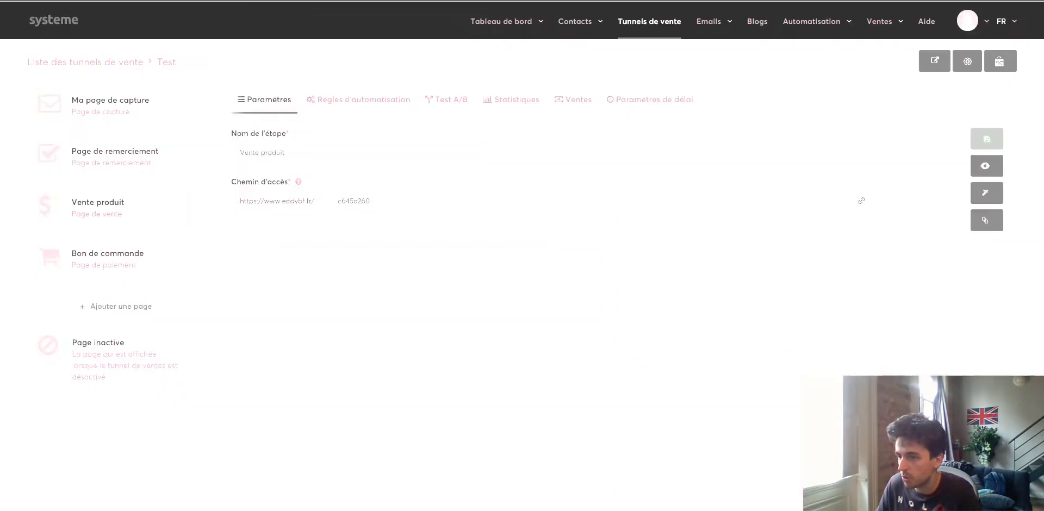
click(125, 111)
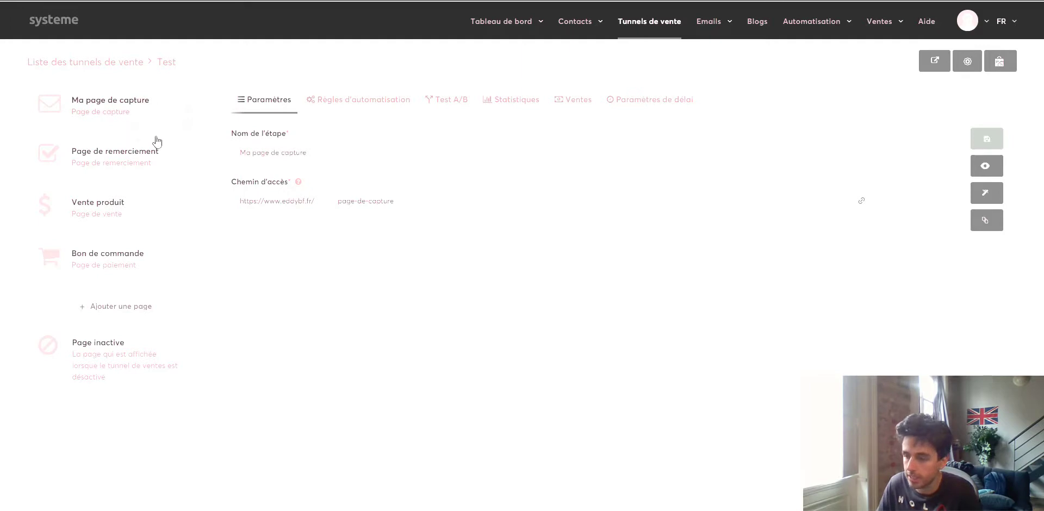
click(107, 174)
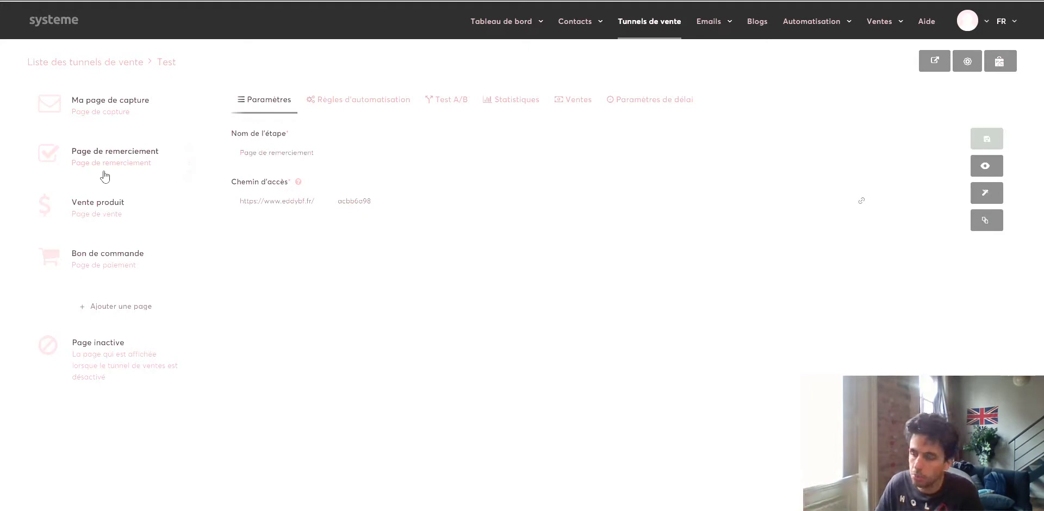
click(125, 208)
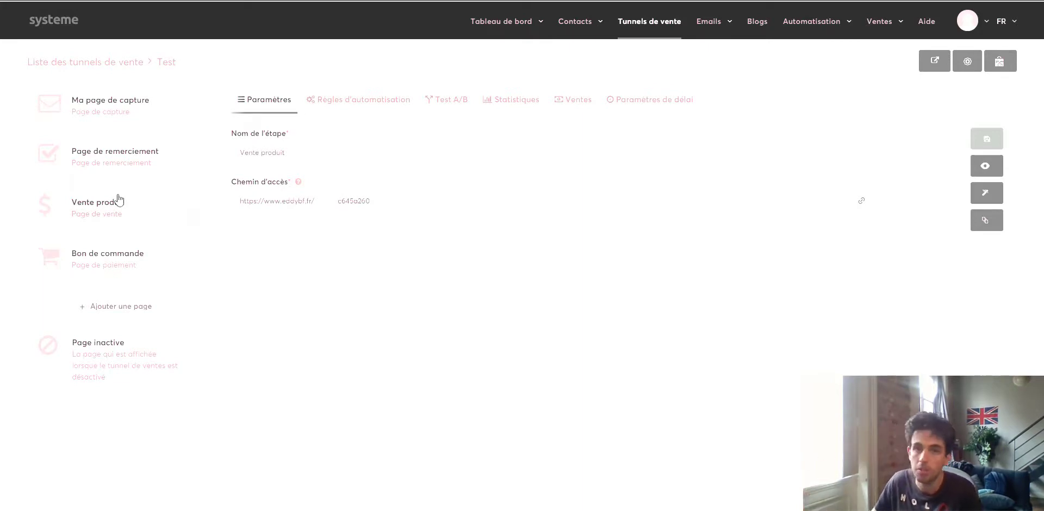
click(95, 264)
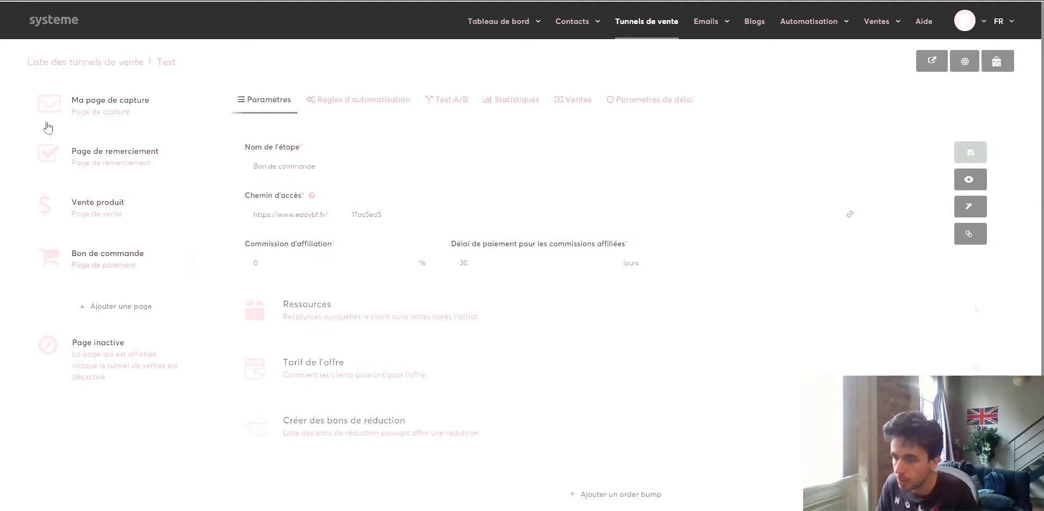
- Start an automation rule on the capture page with the "Inscription sur la page (optin)" trigger and look through the available actions
click(111, 120)
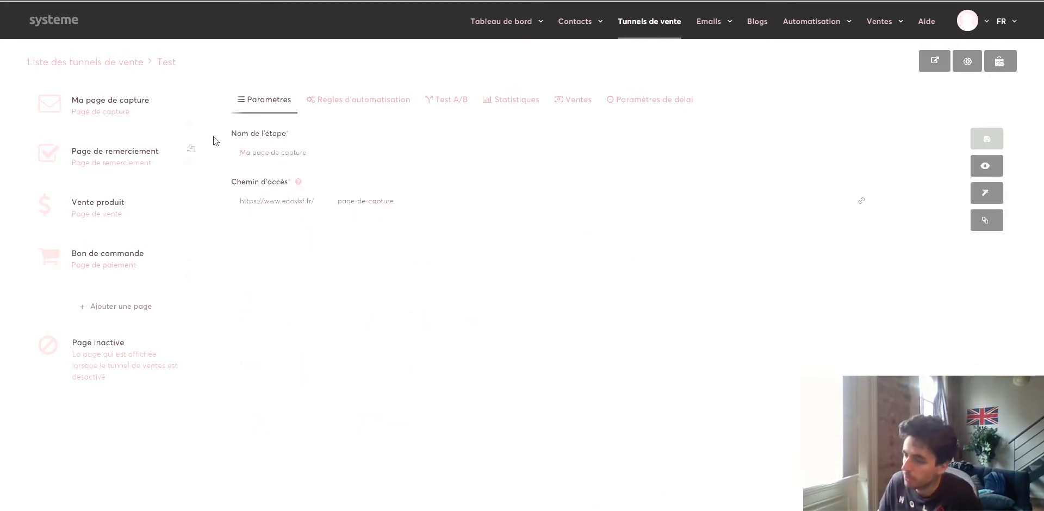
click(339, 101)
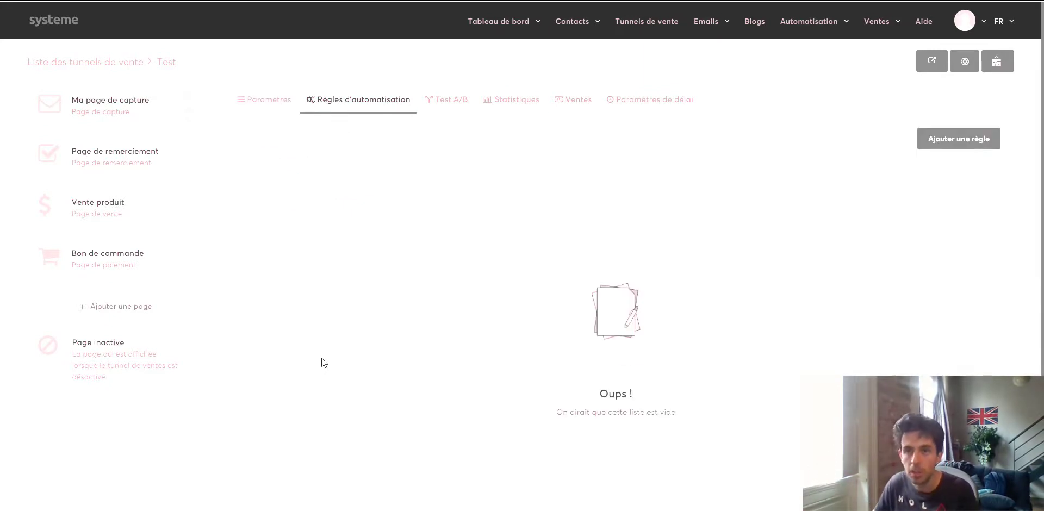
click(962, 143)
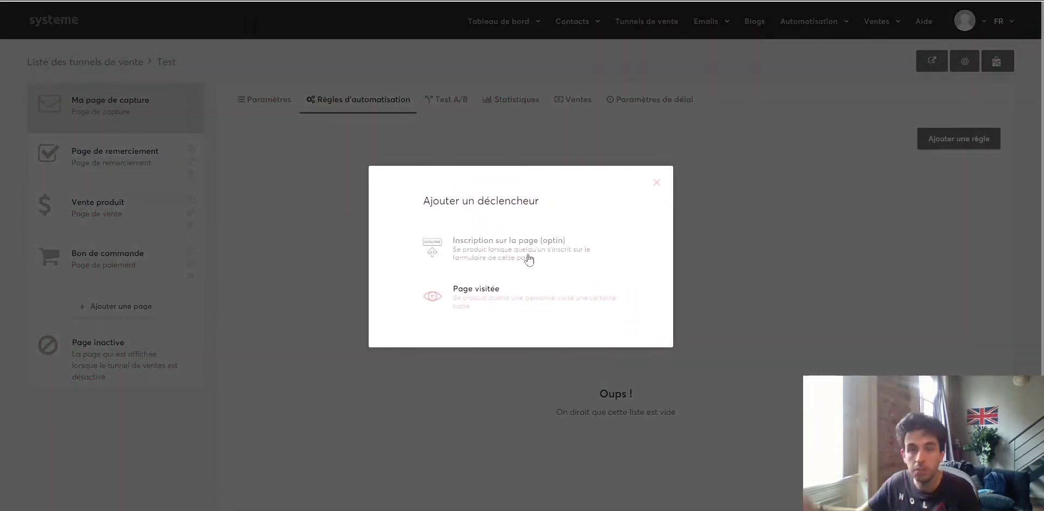
click(528, 259)
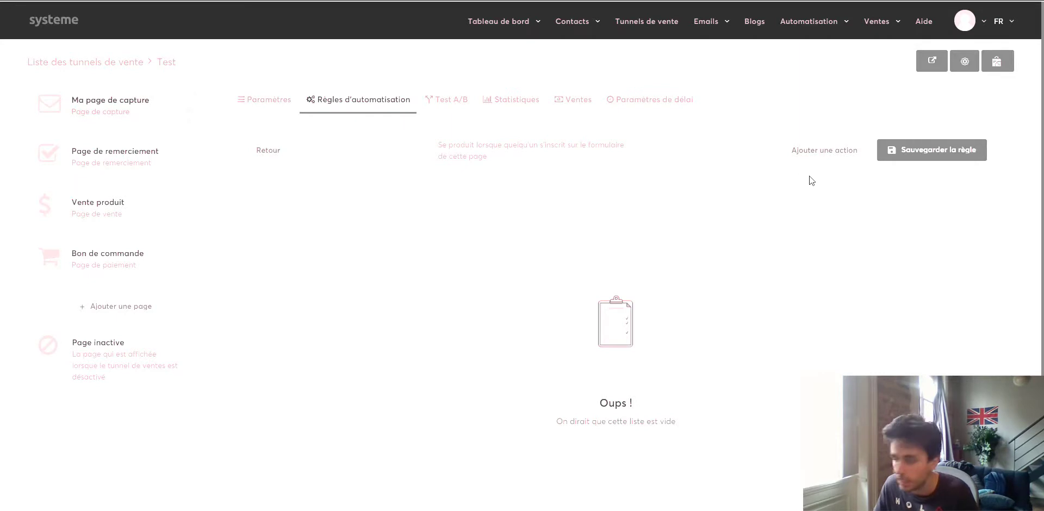
click(820, 152)
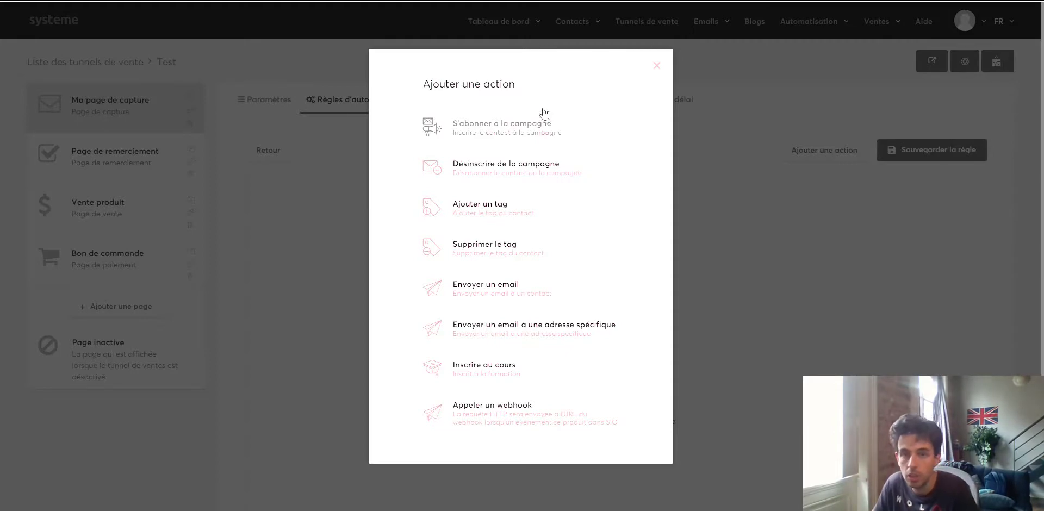
click(657, 65)
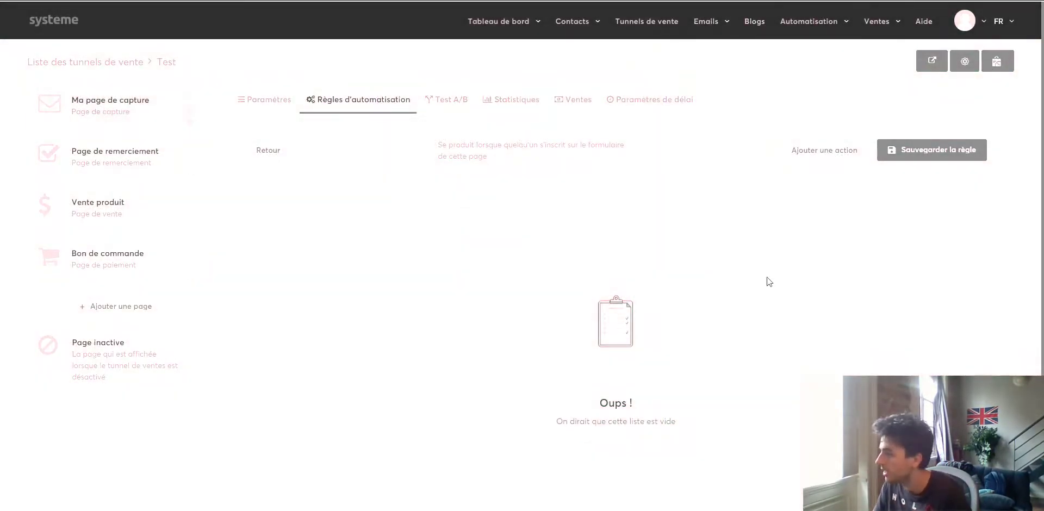
- Review the email campaigns, looking at the blank campaign creation form and the email steps of "Vente formator Expert"
mouse_move(707, 27)
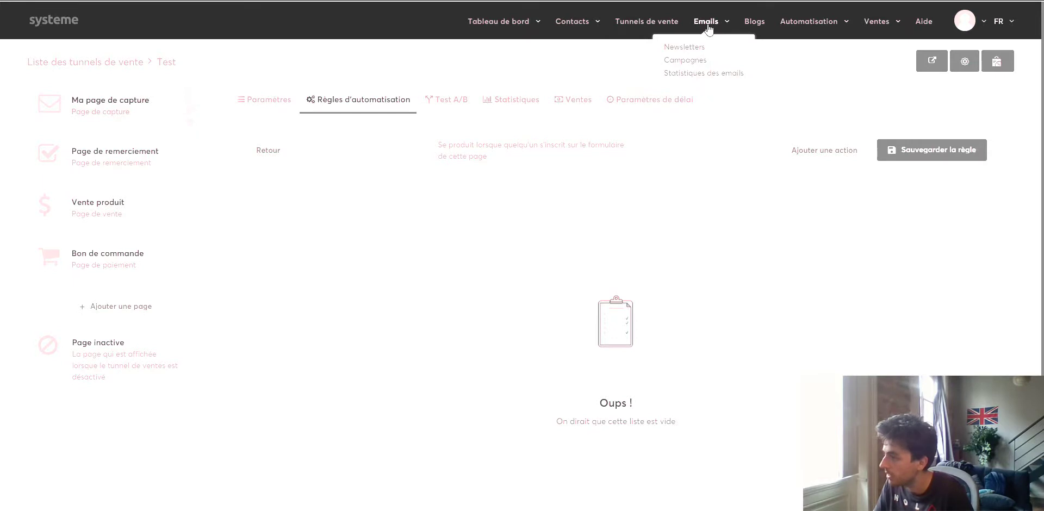
click(698, 61)
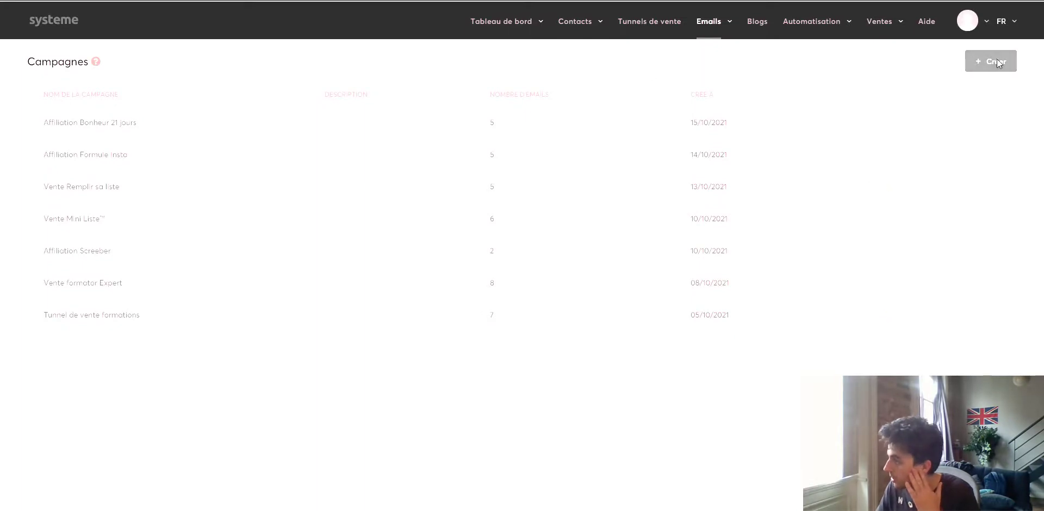
click(996, 60)
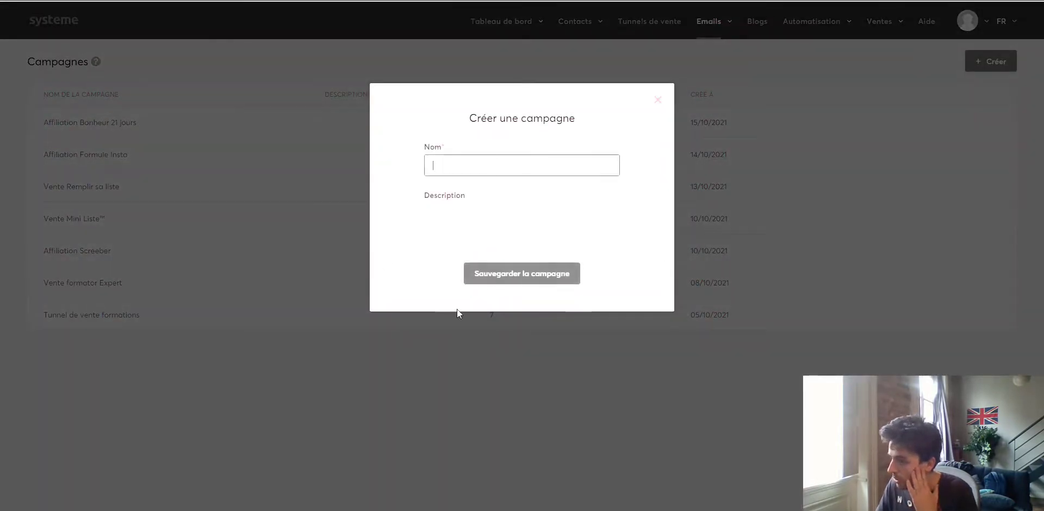
click(658, 100)
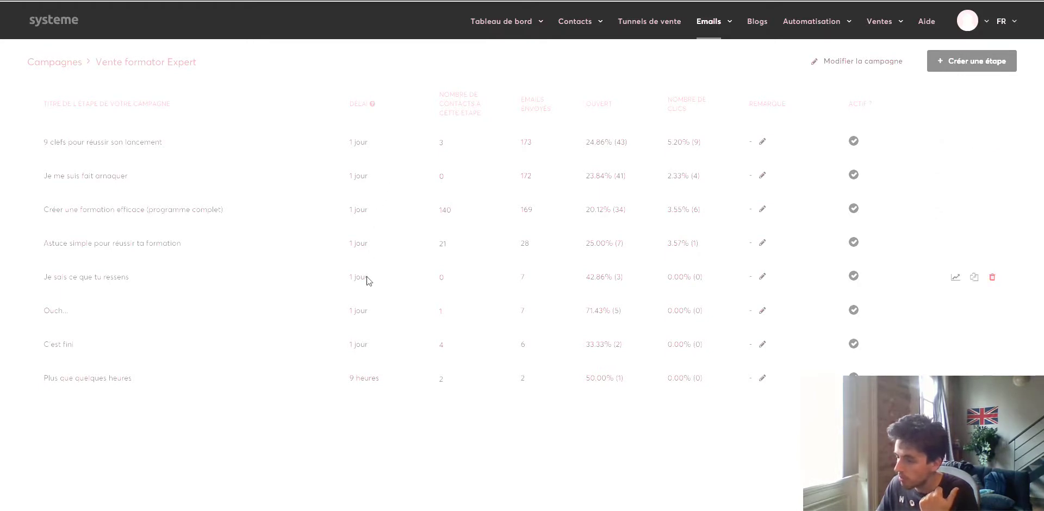
click(55, 62)
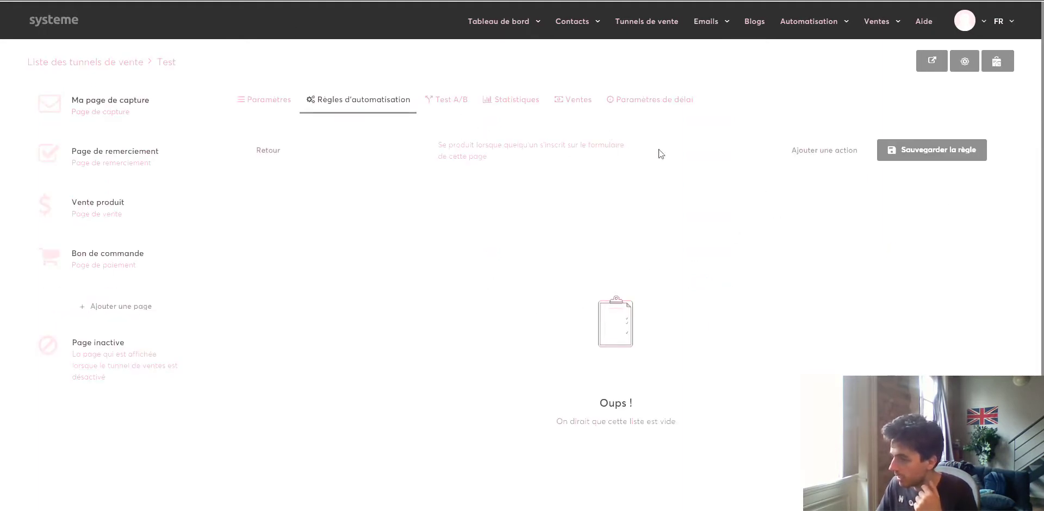
- Add the actions "S'abonner à la campagne" and "Ajouter un tag" to the capture page's rule, browsing the available campaigns without choosing one
click(827, 152)
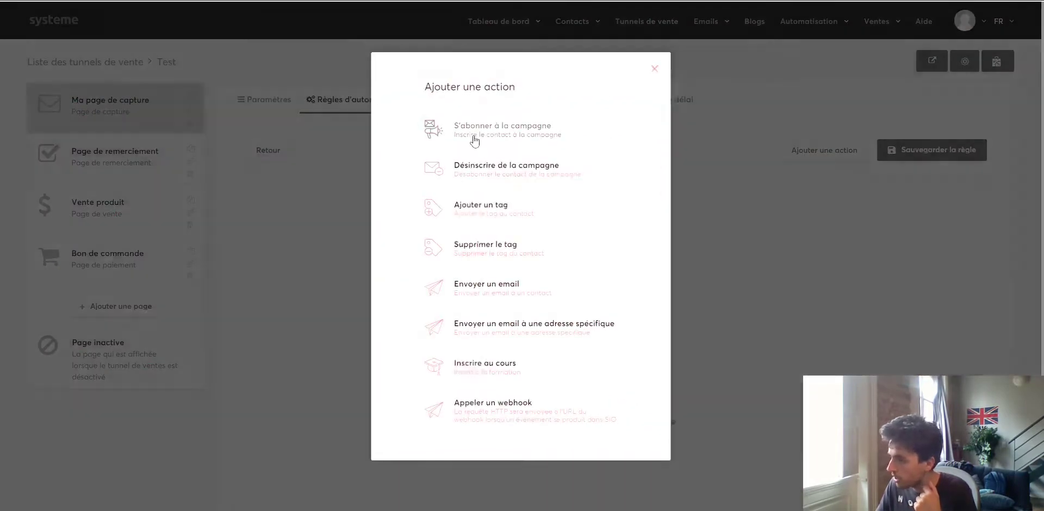
click(473, 140)
click(587, 222)
scroll(603, 269, down, 2)
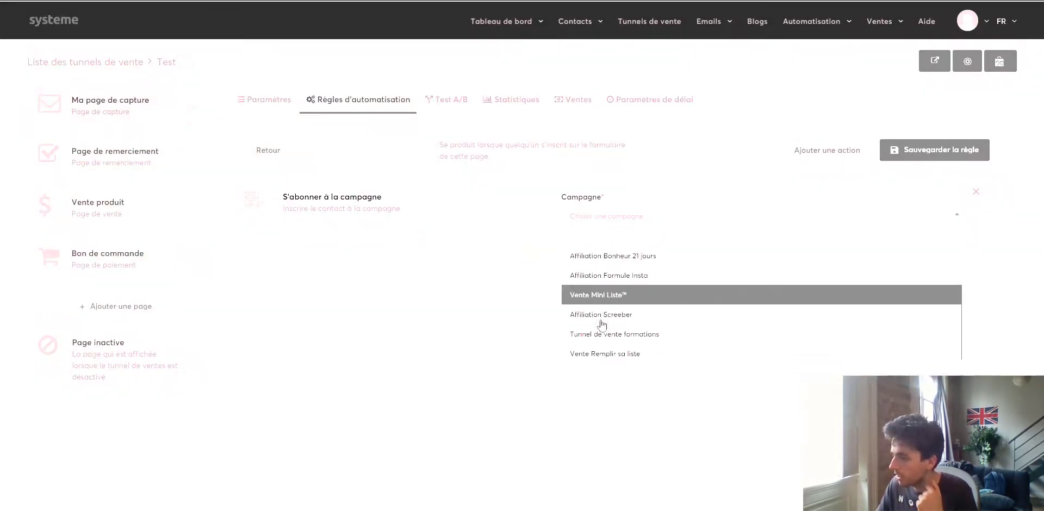
scroll(617, 294, up, 2)
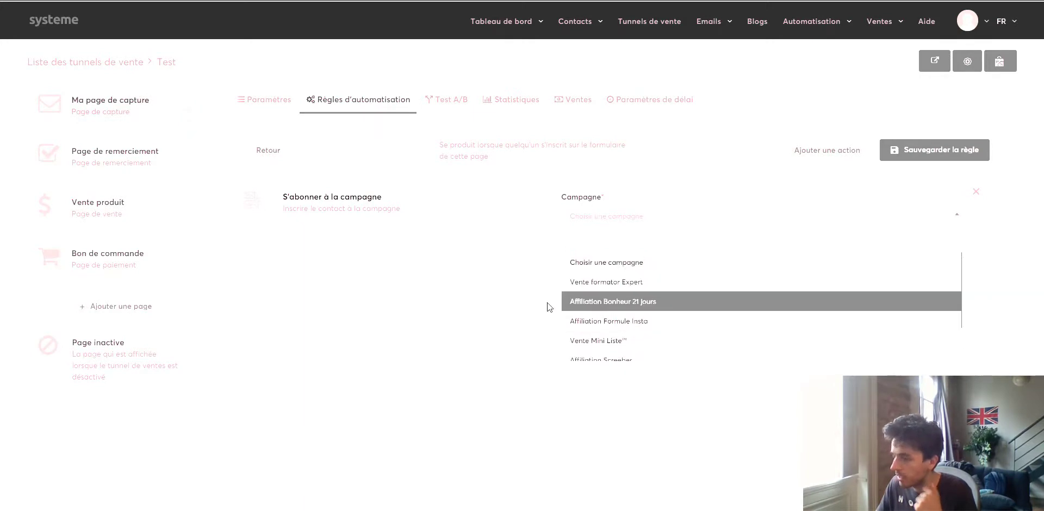
click(482, 306)
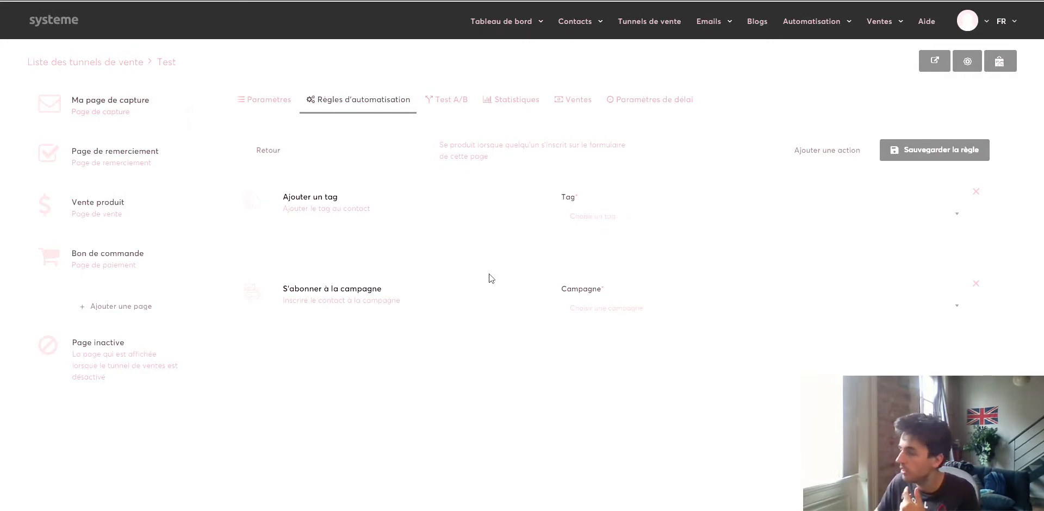
- Review the Test funnel's statistics, sales, A/B test options and deadline settings
click(517, 99)
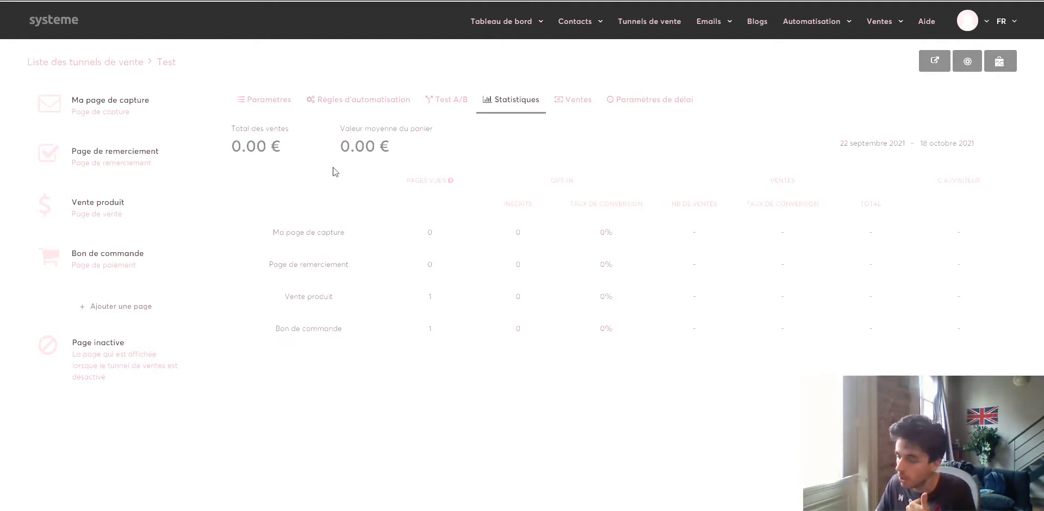
click(573, 101)
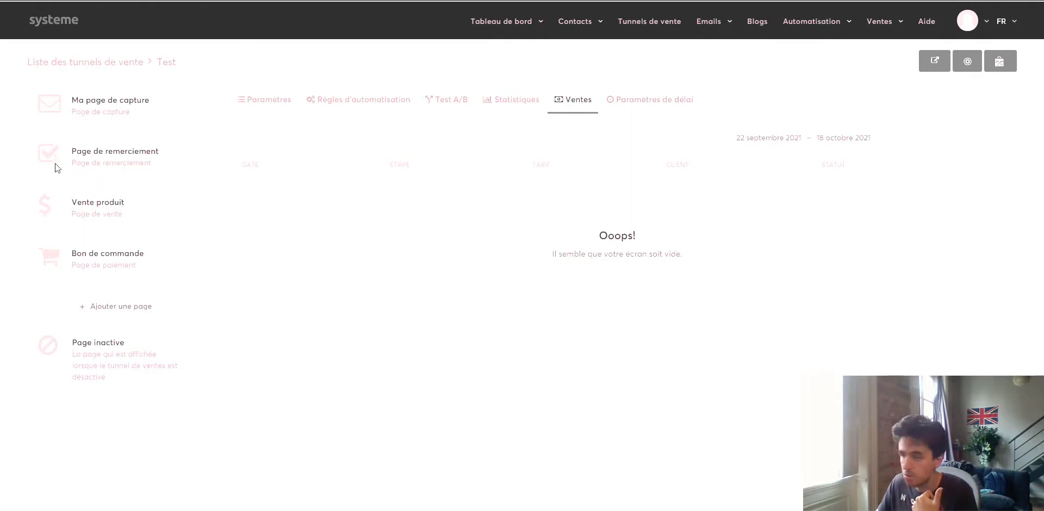
click(462, 108)
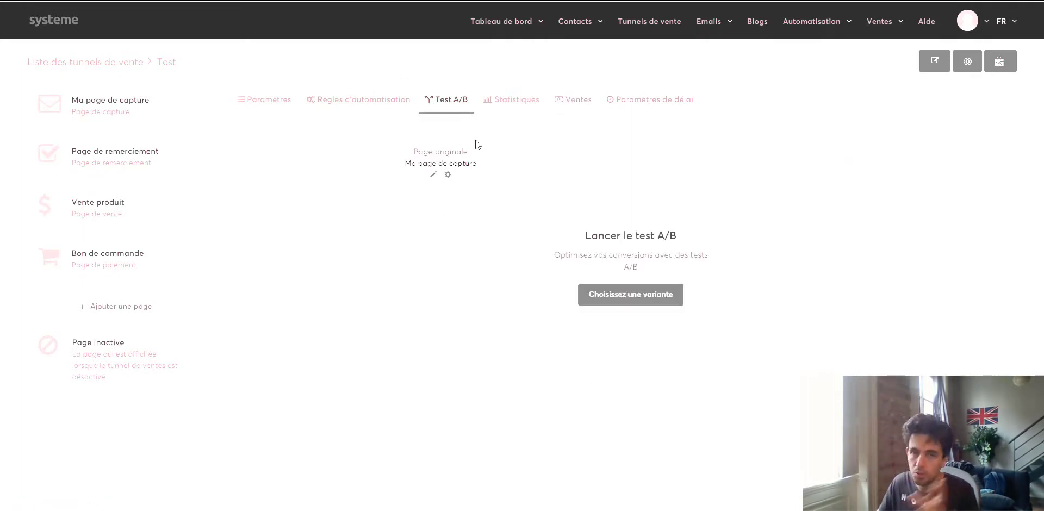
click(652, 102)
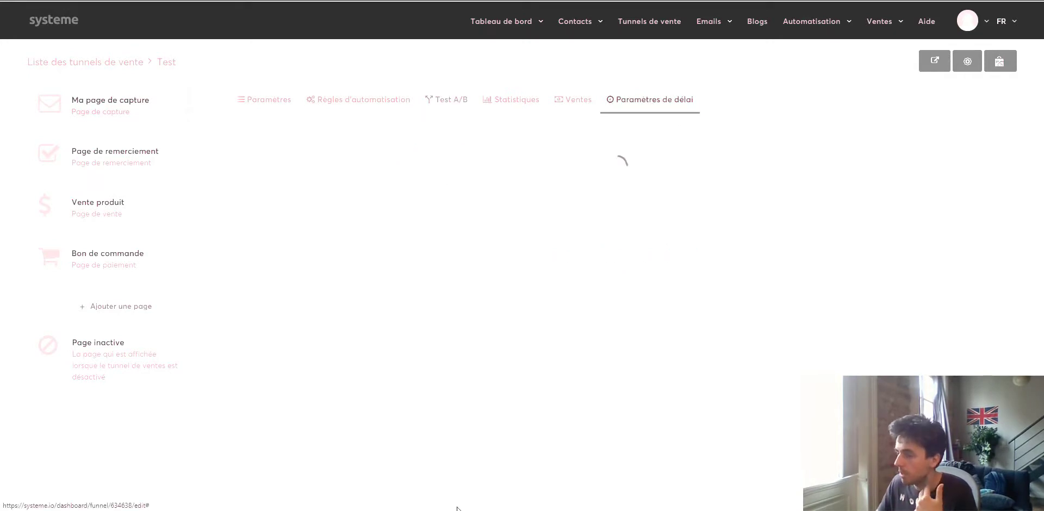
click(359, 102)
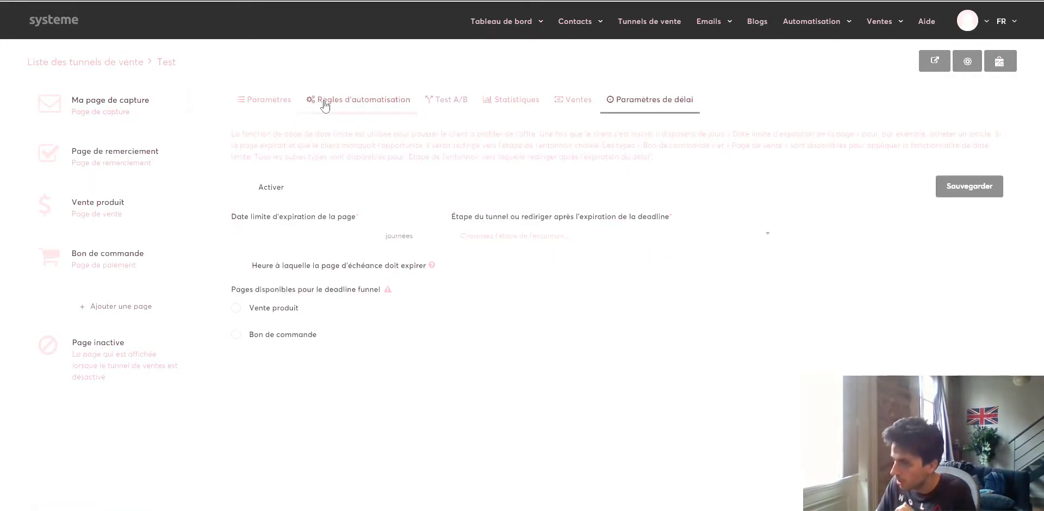
click(648, 100)
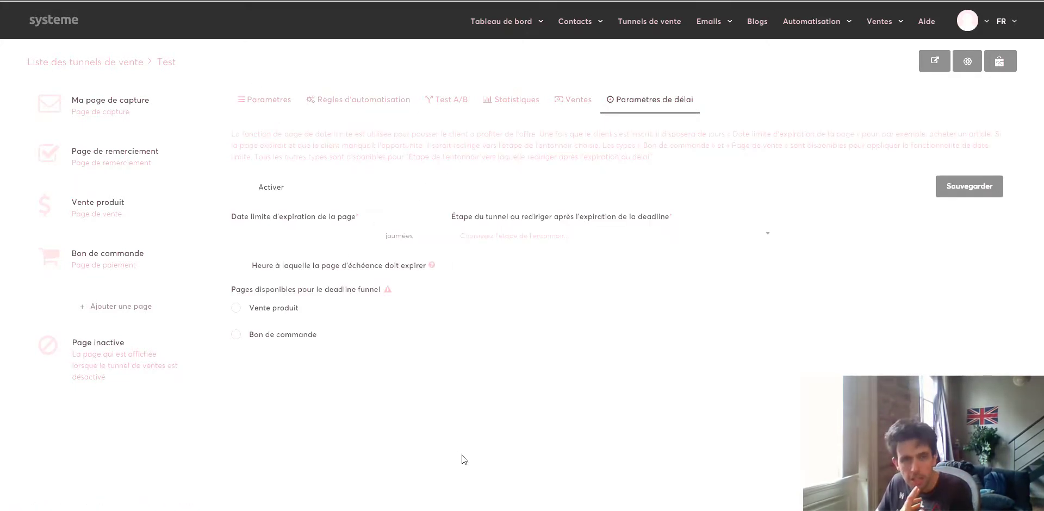
click(340, 111)
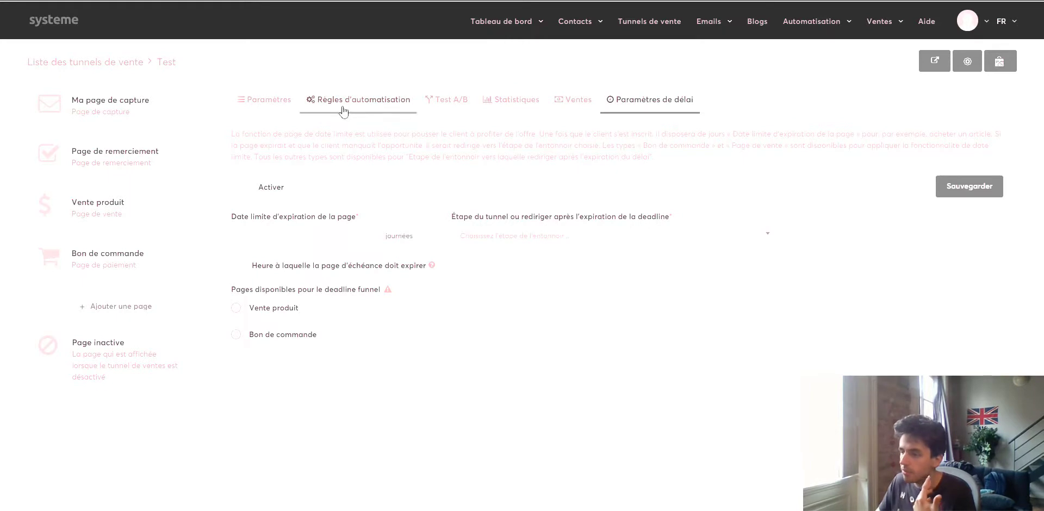